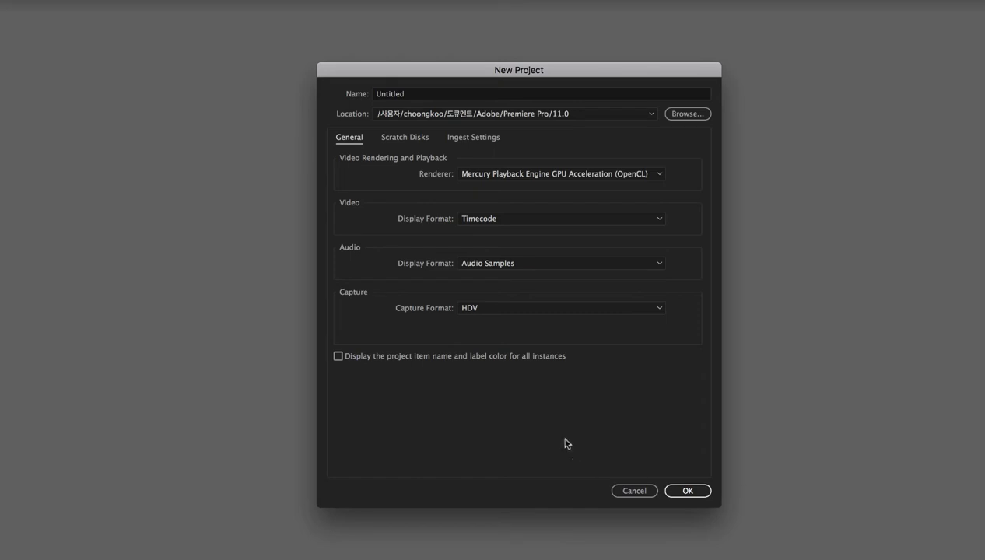
Step: Name the new project basic
left_click(430, 93)
left_click_drag(432, 92, 332, 86)
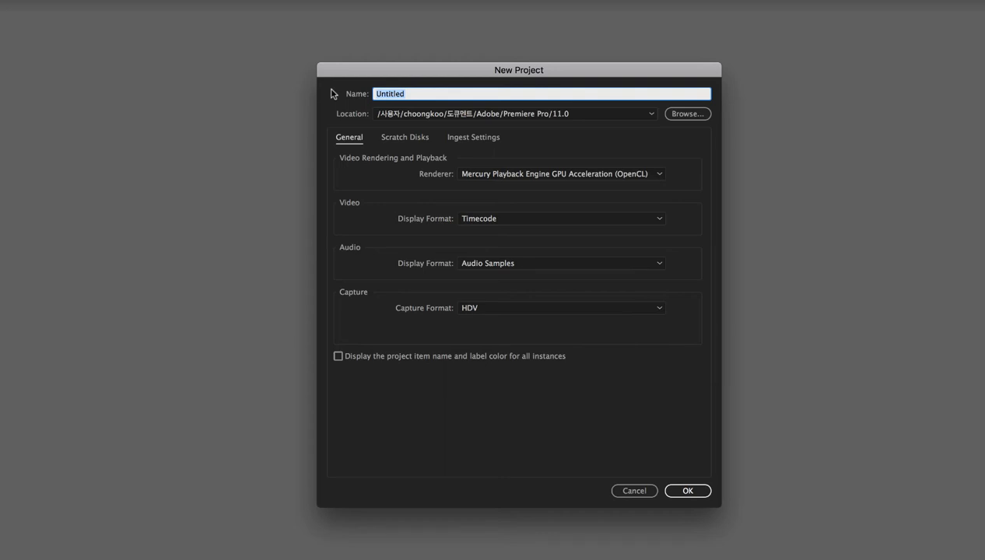
type("basic")
Step: Set the video display format to Timecode and create the project
left_click(651, 222)
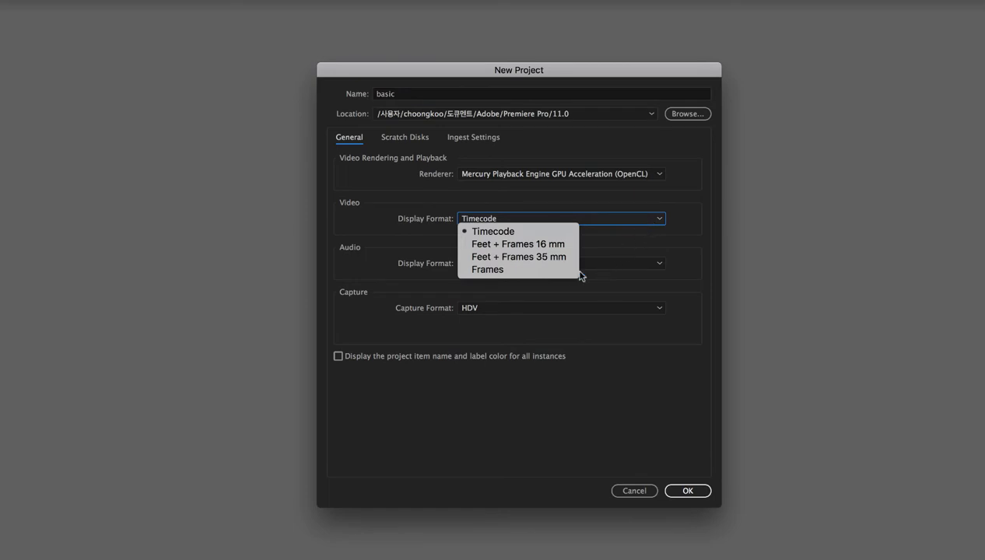
left_click(520, 272)
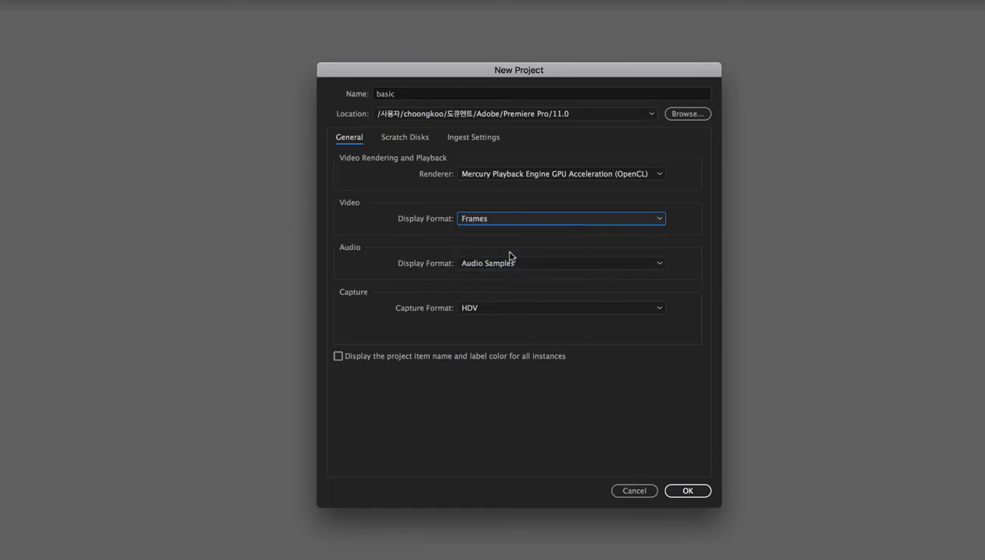
left_click(498, 219)
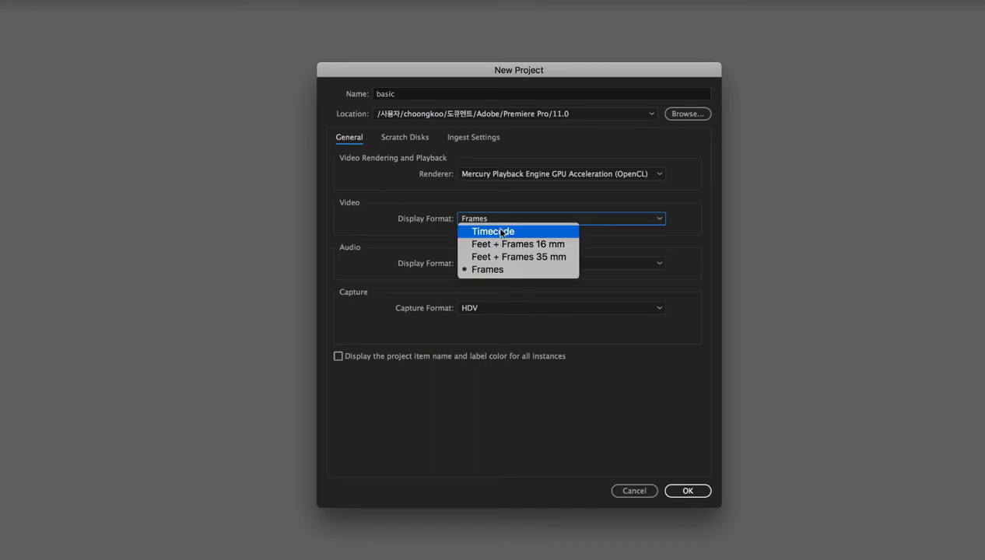
left_click(500, 232)
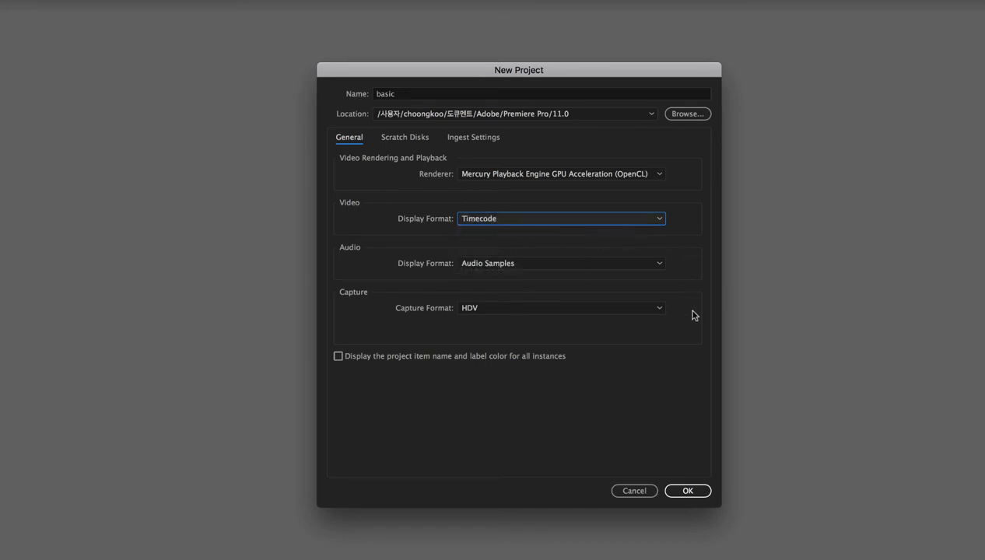
left_click(700, 491)
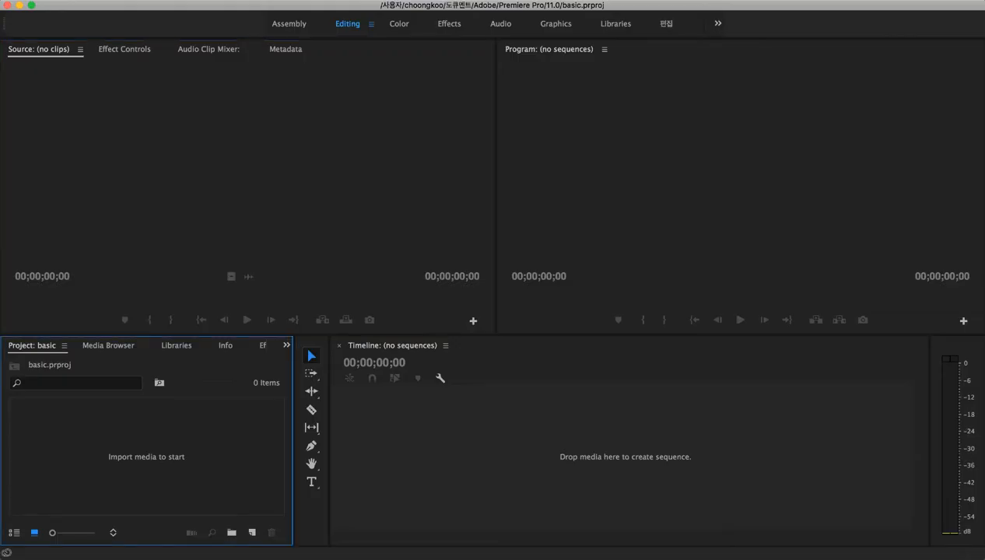
left_click(410, 124)
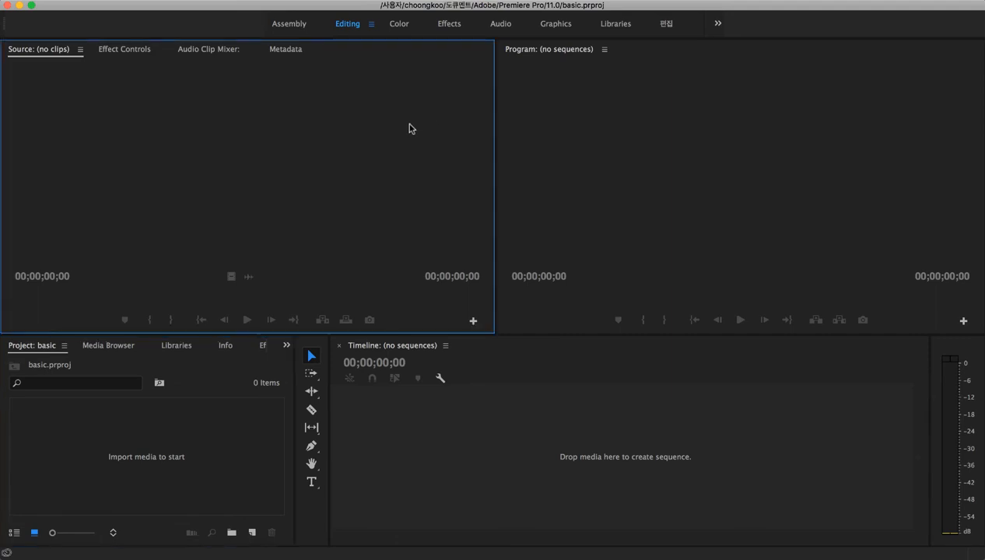
left_click(599, 130)
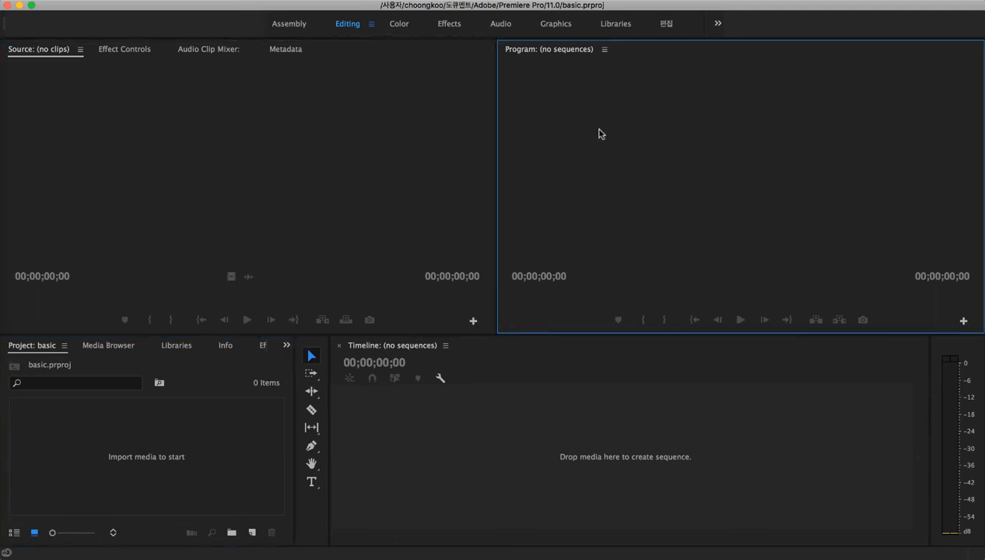
left_click(203, 424)
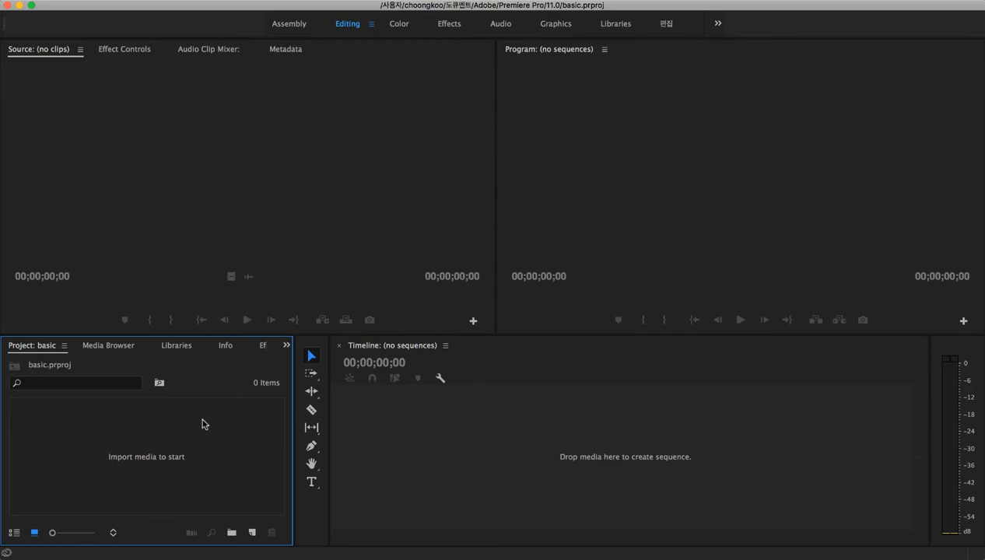
left_click(502, 422)
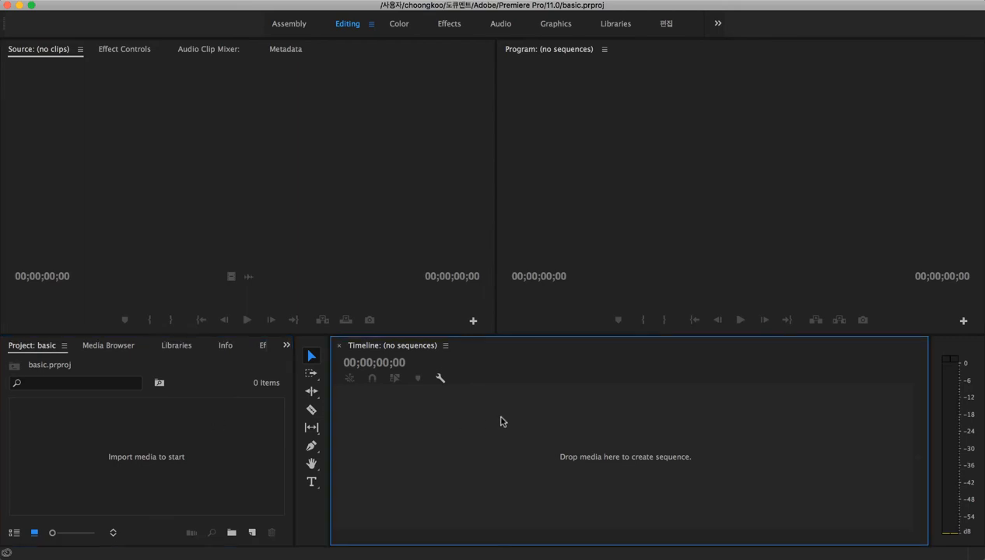
Step: Import the MOV video file from the Desktop folder into the project
left_click(222, 452)
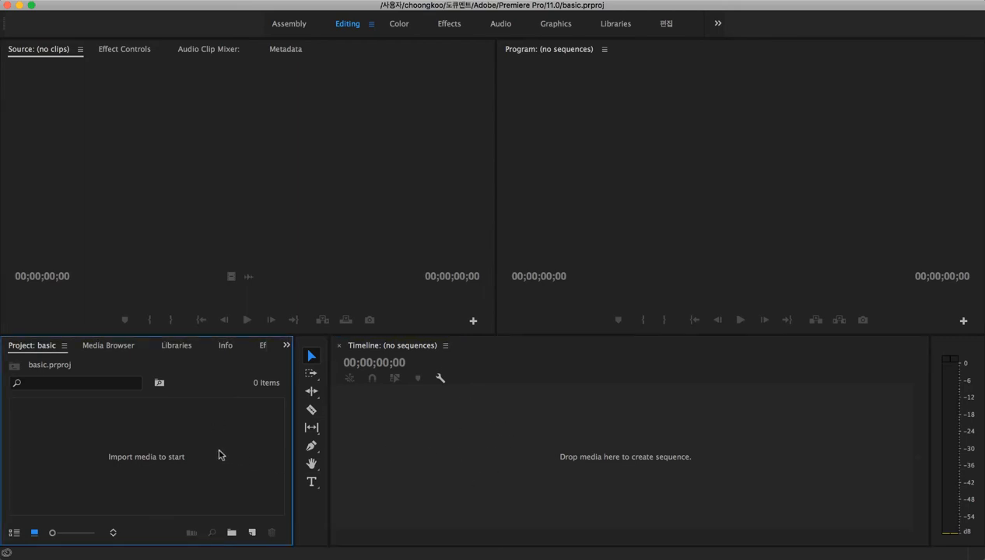
double_click(165, 436)
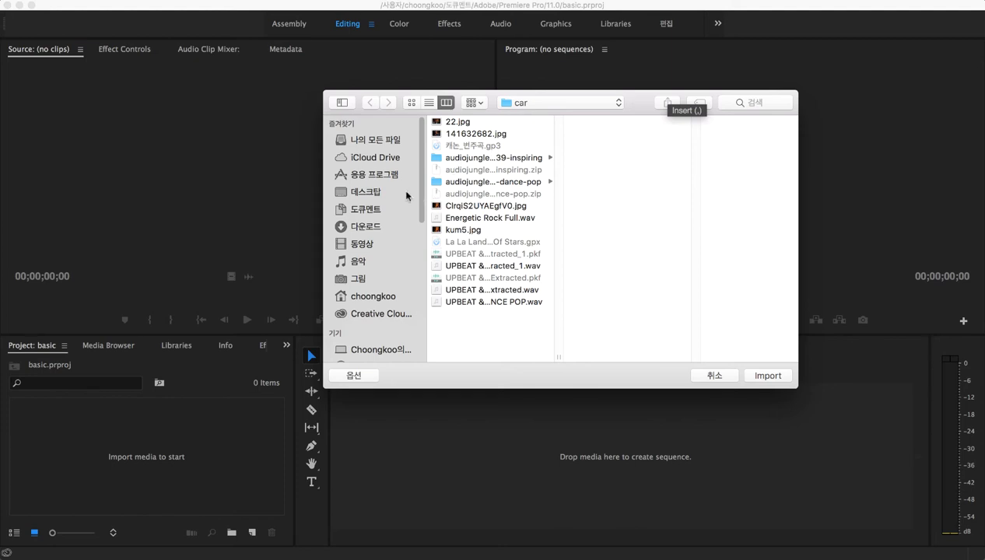
left_click(371, 192)
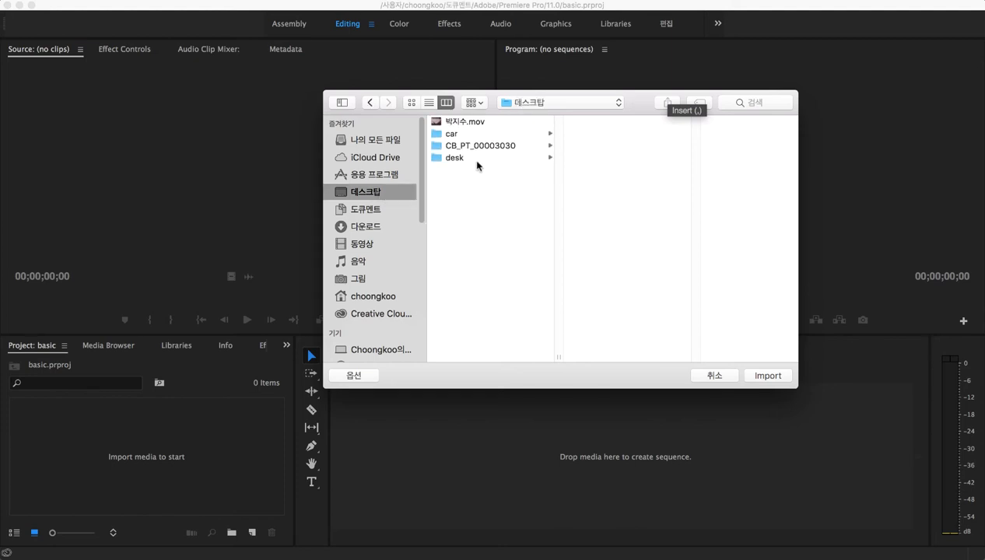
left_click(465, 125)
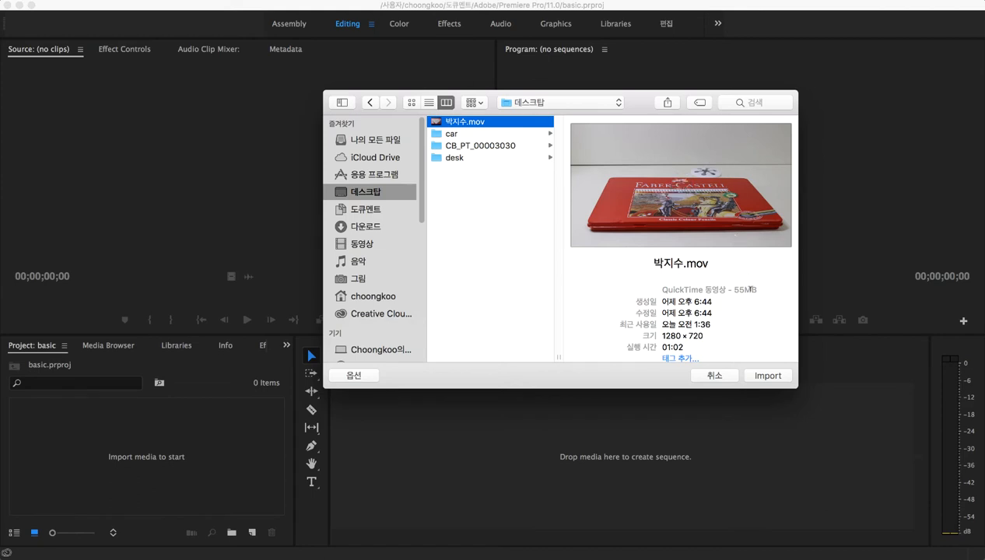
left_click(768, 377)
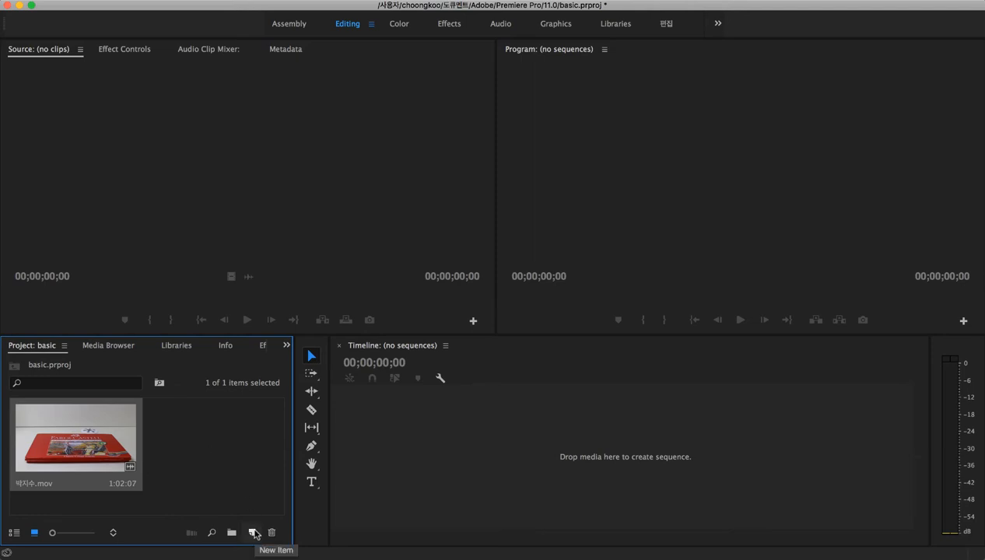
Step: Bring up the new sequence settings and look through the AVCHD preset groups 1080i, 1080p and 720p
right_click(200, 427)
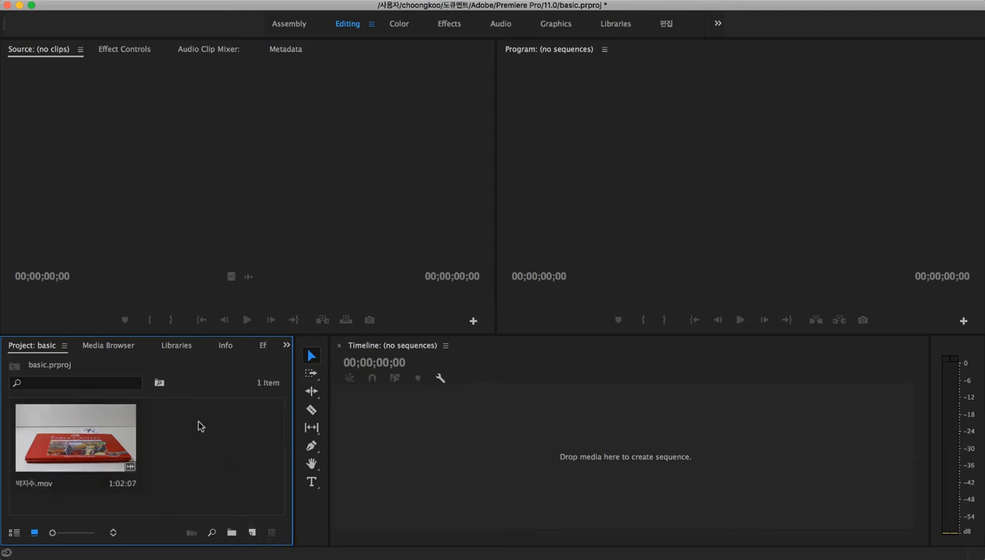
mouse_move(234, 482)
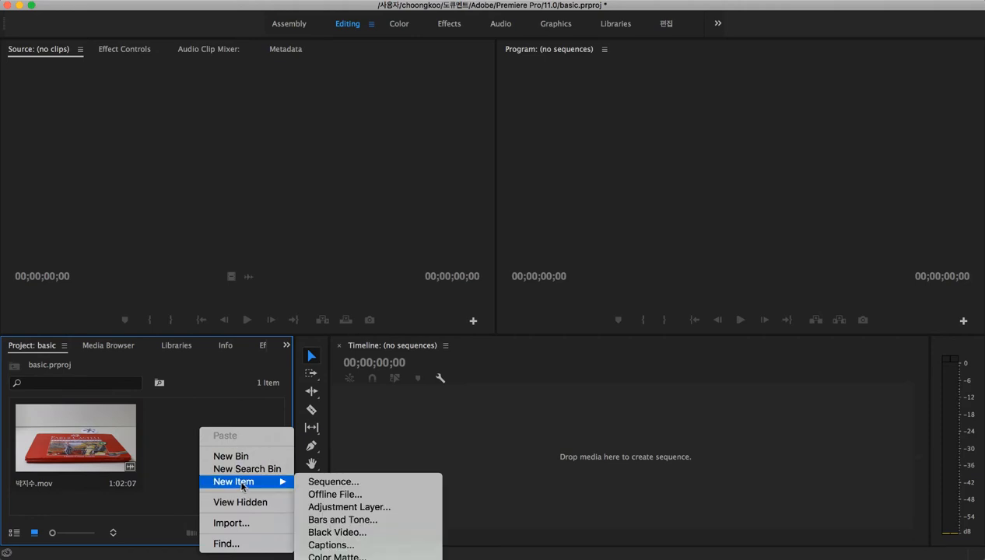
left_click(317, 488)
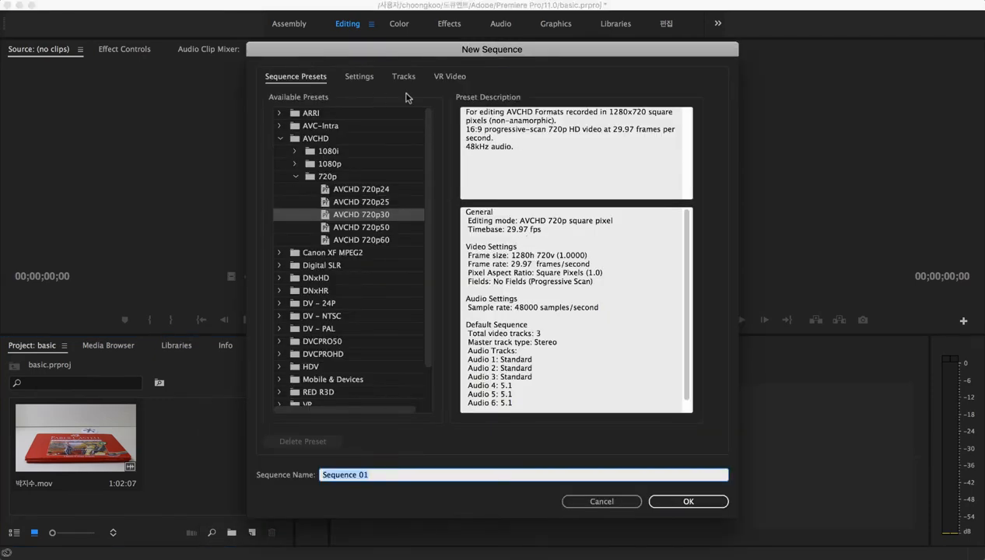
left_click(305, 140)
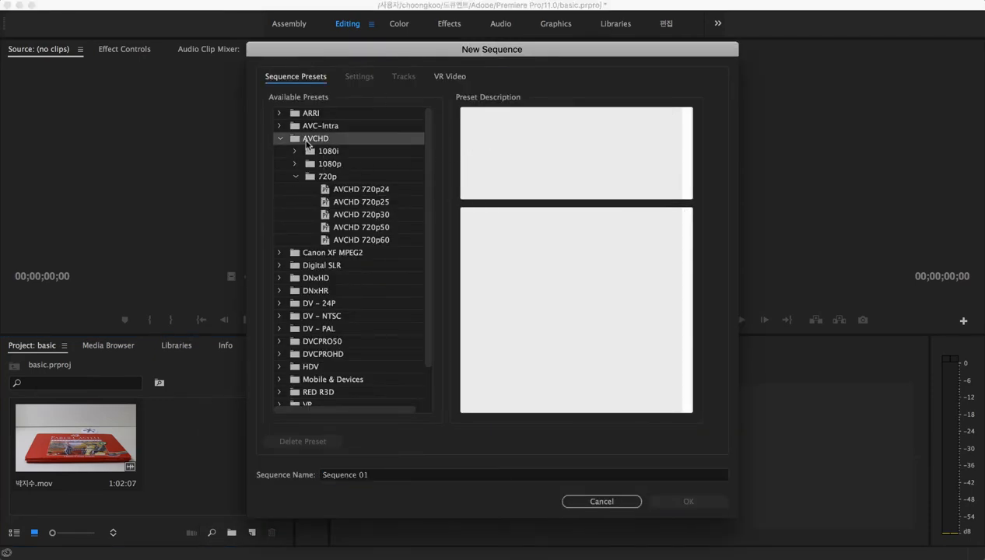
left_click(298, 180)
left_click(327, 178)
left_click(332, 165)
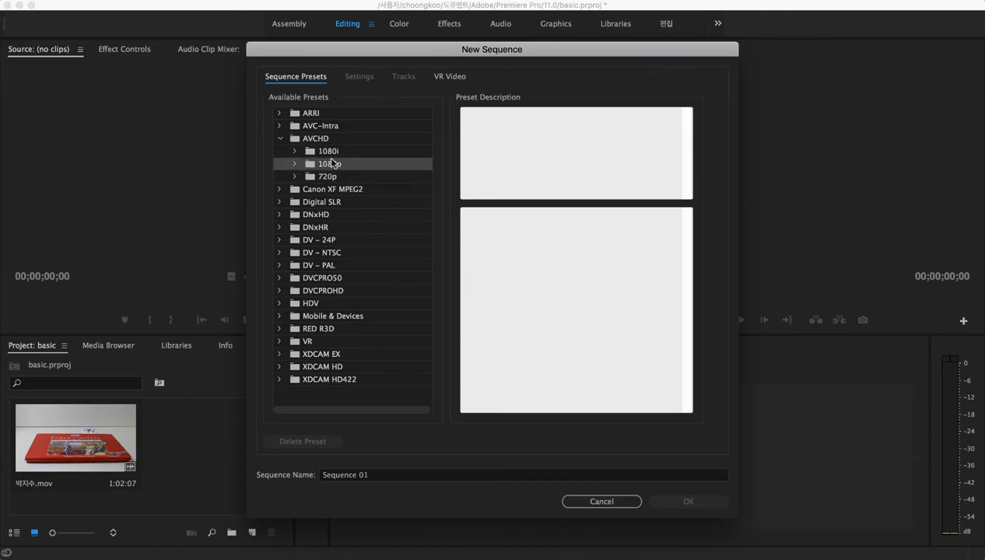
left_click(330, 152)
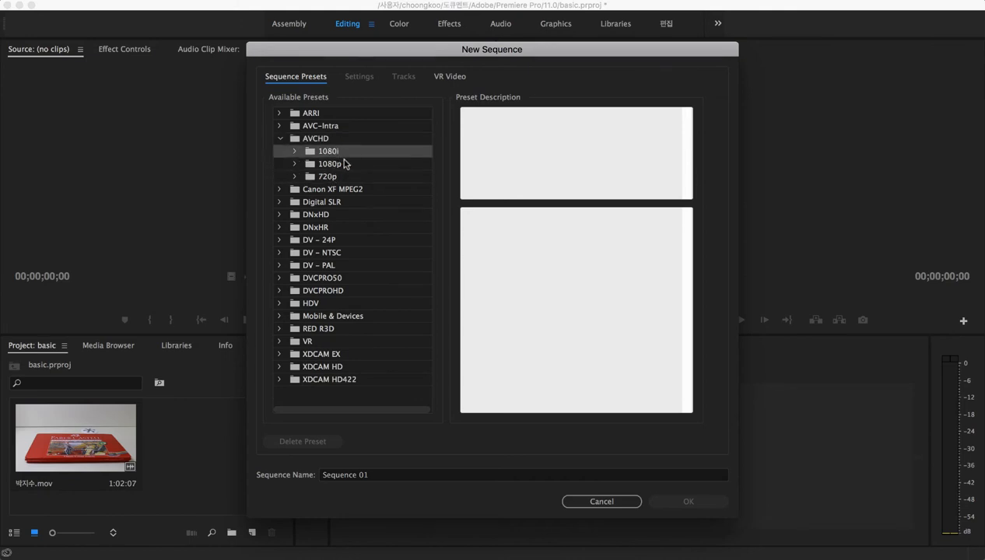
left_click(346, 165)
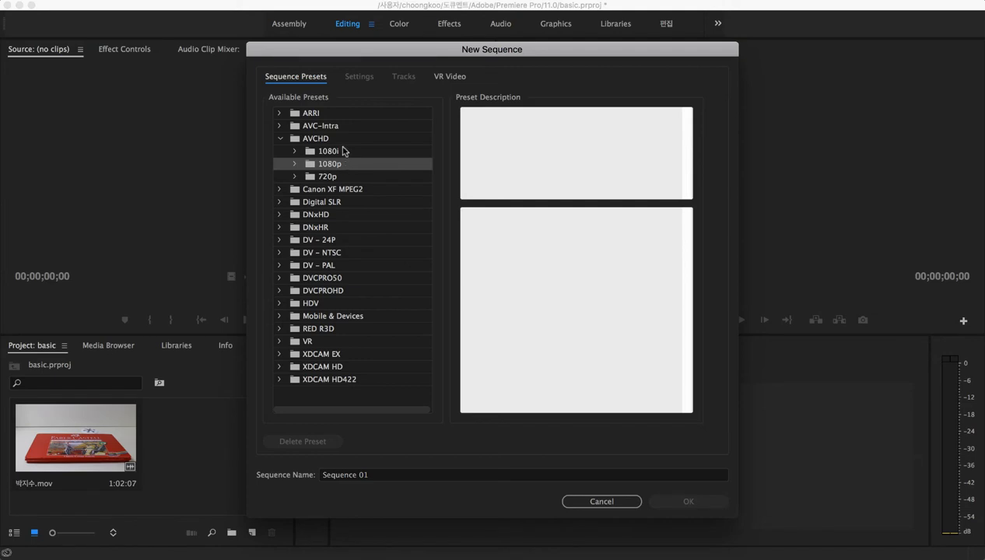
left_click(335, 154)
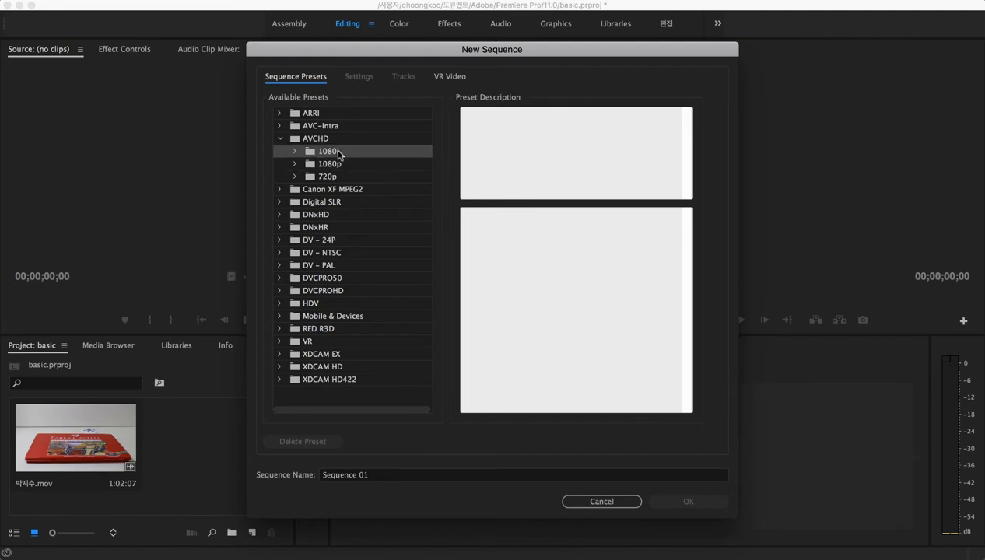
Step: Examine the descriptions of the AVCHD 1080i presets, including the anamorphic ones, and close the settings without creating a sequence
left_click(300, 152)
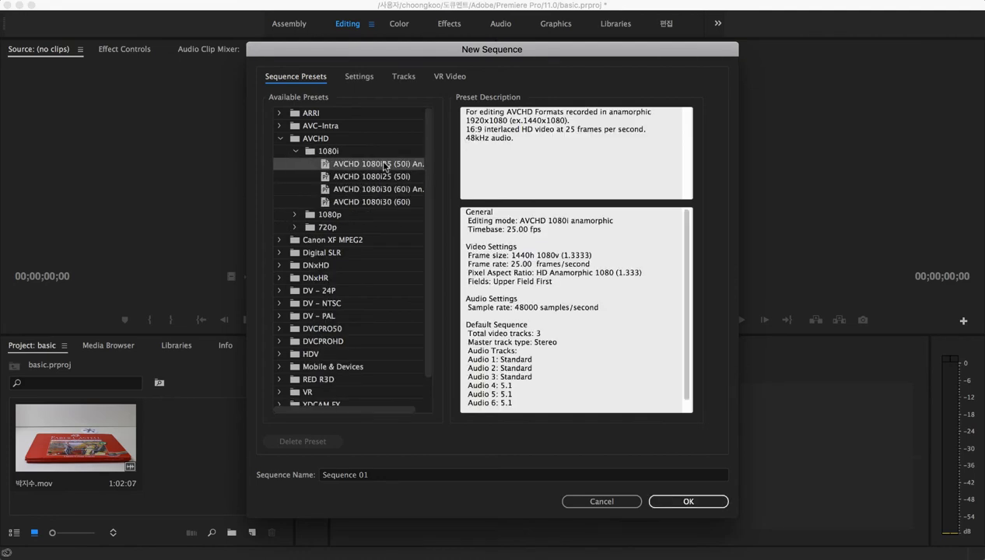
left_click(381, 164)
left_click(384, 192)
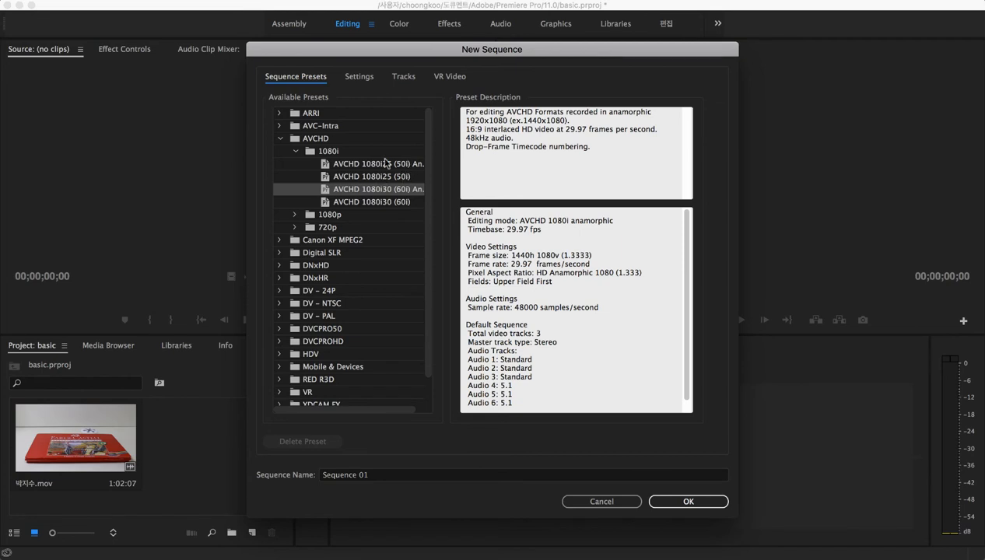
left_click(400, 200)
left_click(400, 190)
left_click_drag(383, 415, 413, 410)
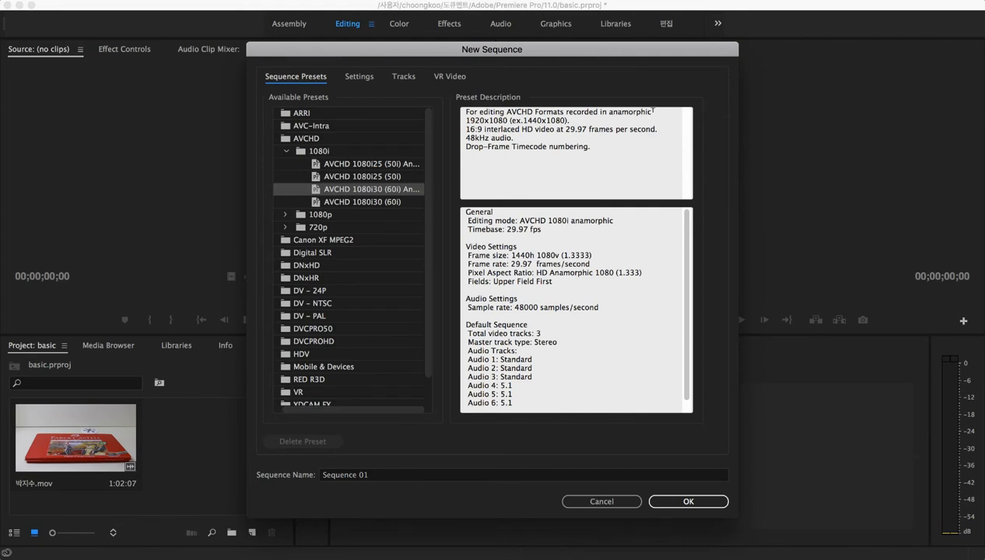
left_click_drag(652, 110, 613, 112)
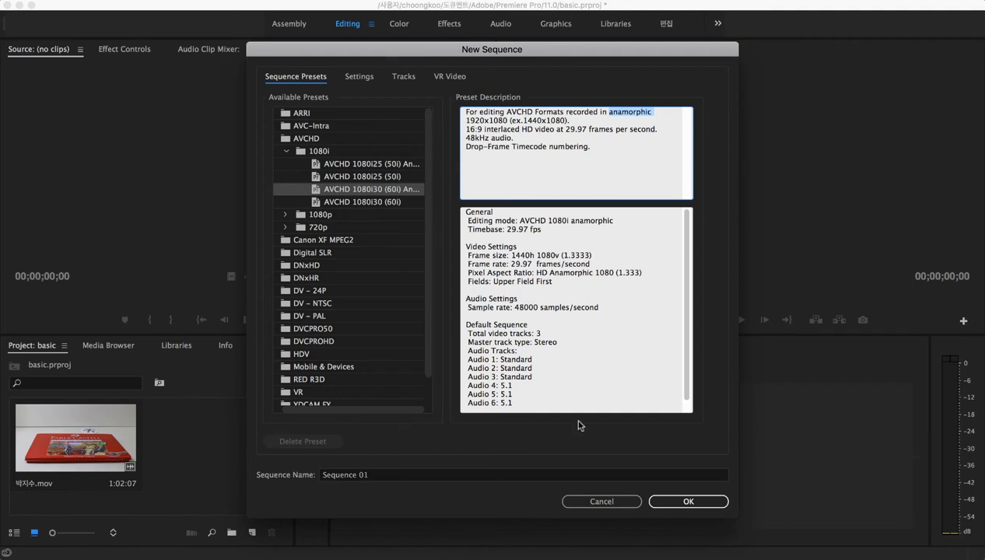
left_click(616, 504)
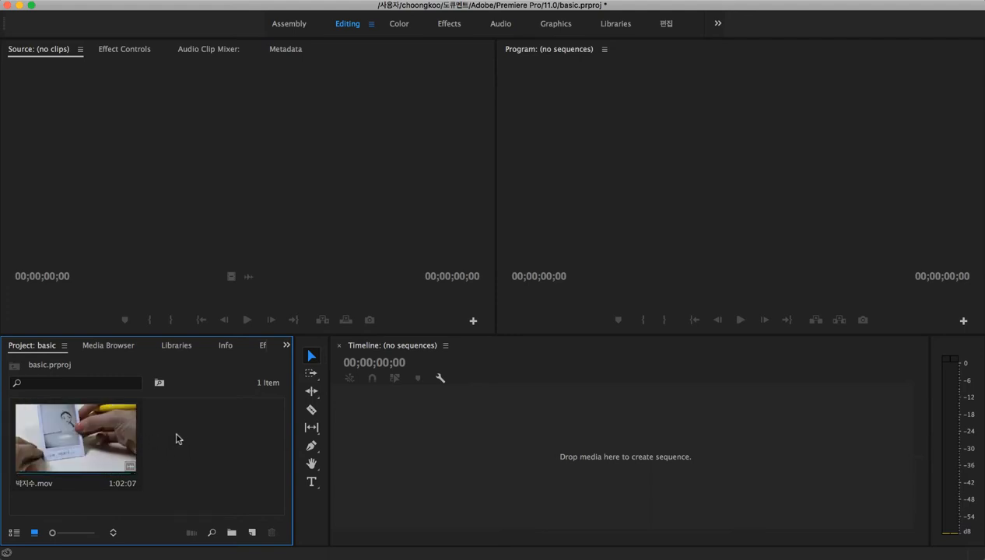
Step: Create a new sequence from the imported clip and move the playhead to 00:00:30:15
left_click(98, 448)
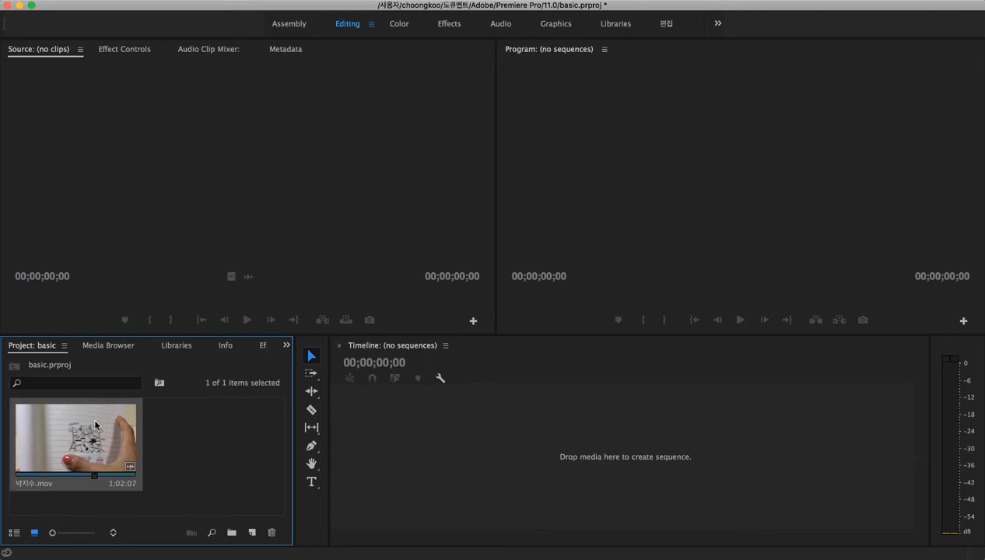
right_click(89, 422)
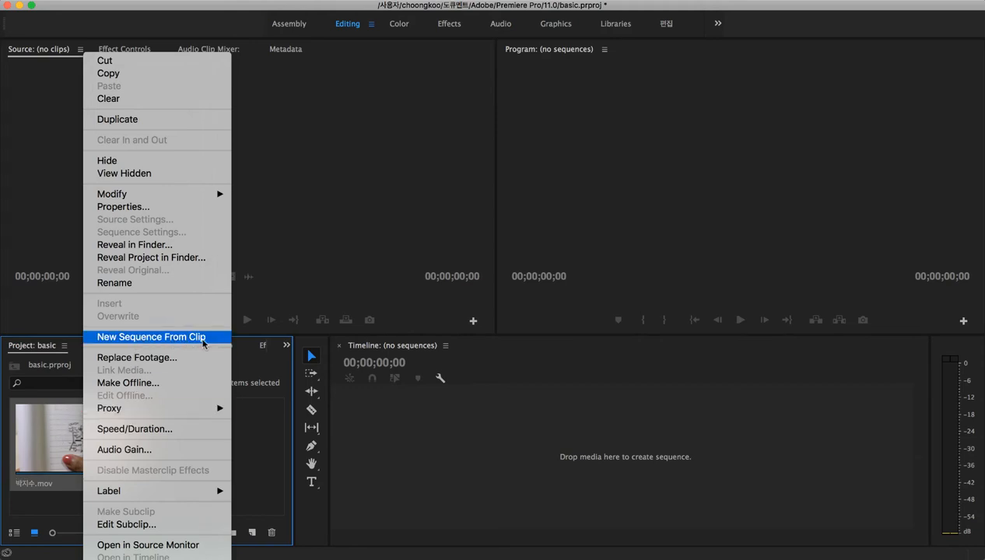
left_click(204, 343)
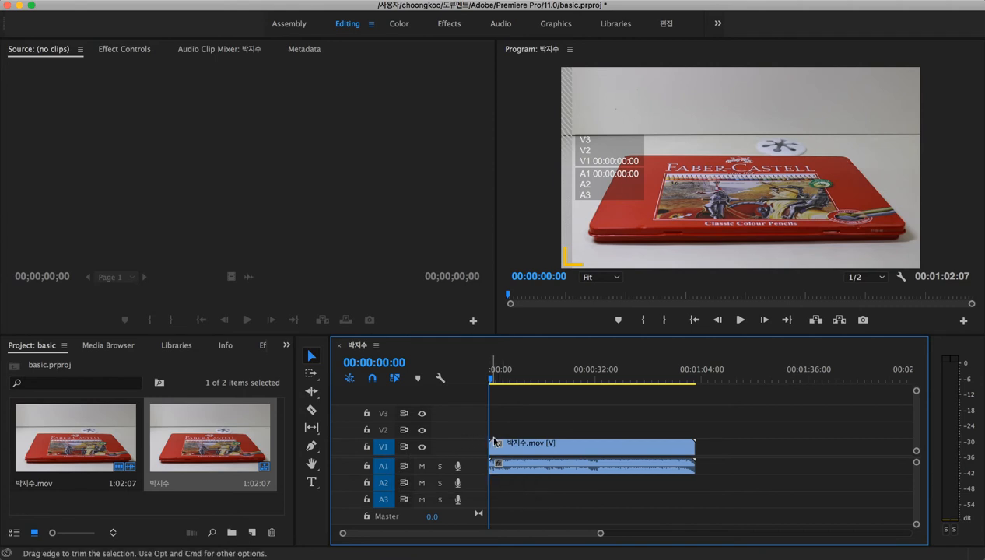
left_click_drag(528, 381, 590, 381)
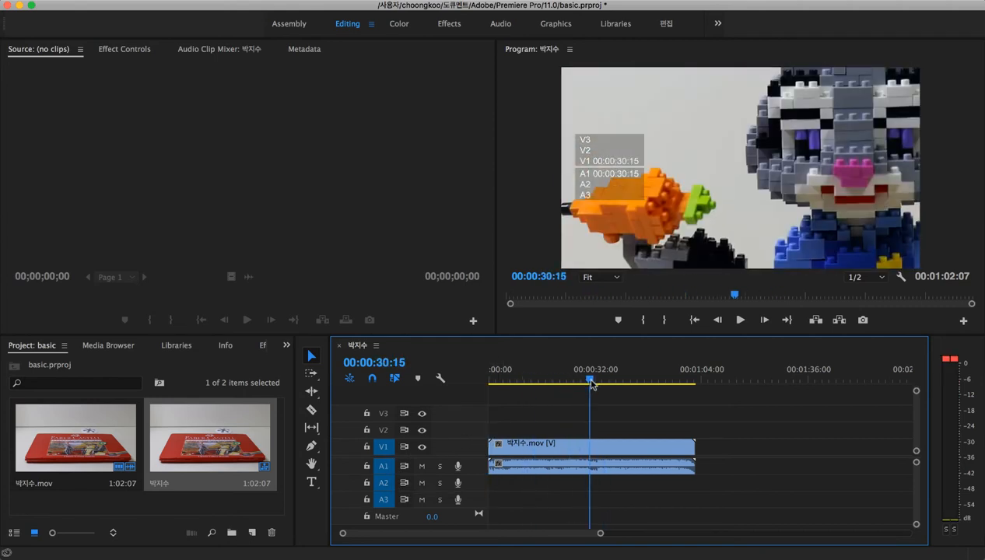
Step: Start a new sequence with the editing mode set to Custom and the timebase set to 29.97 frames/second
left_click(179, 509)
right_click(185, 509)
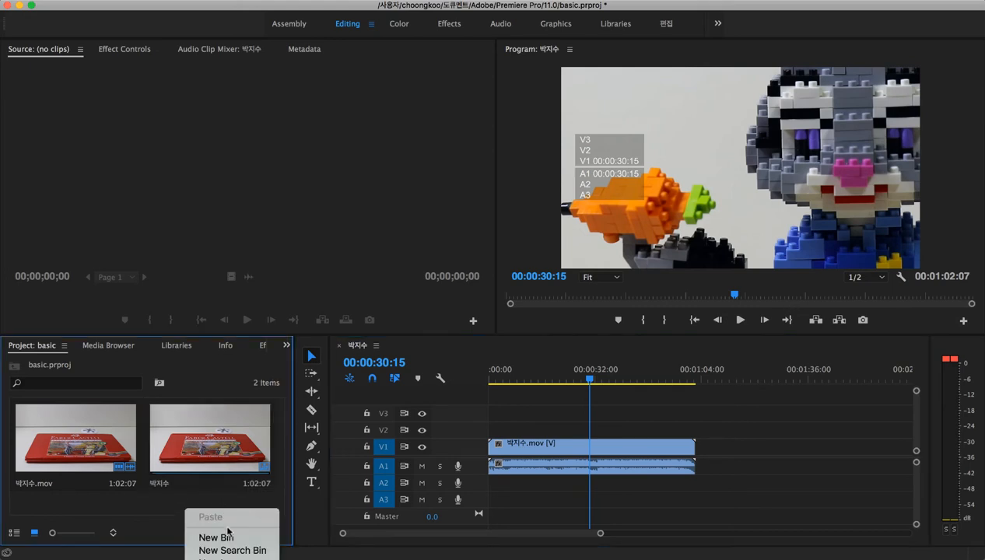
left_click(185, 506)
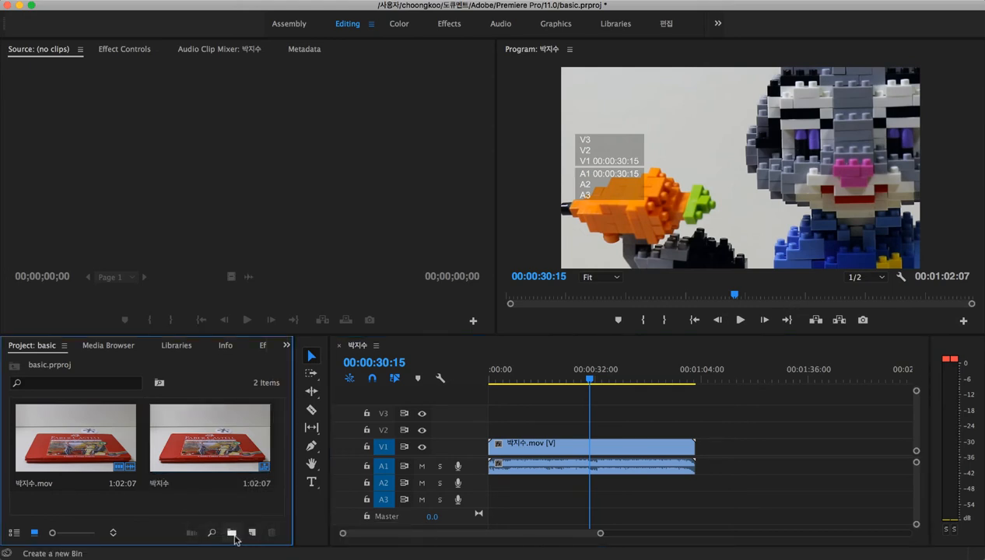
left_click(252, 534)
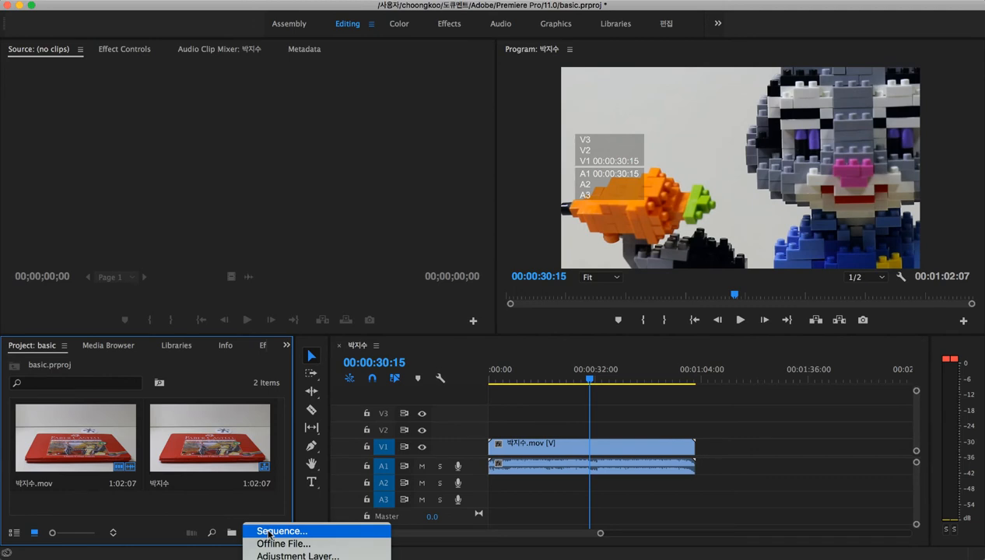
left_click(268, 533)
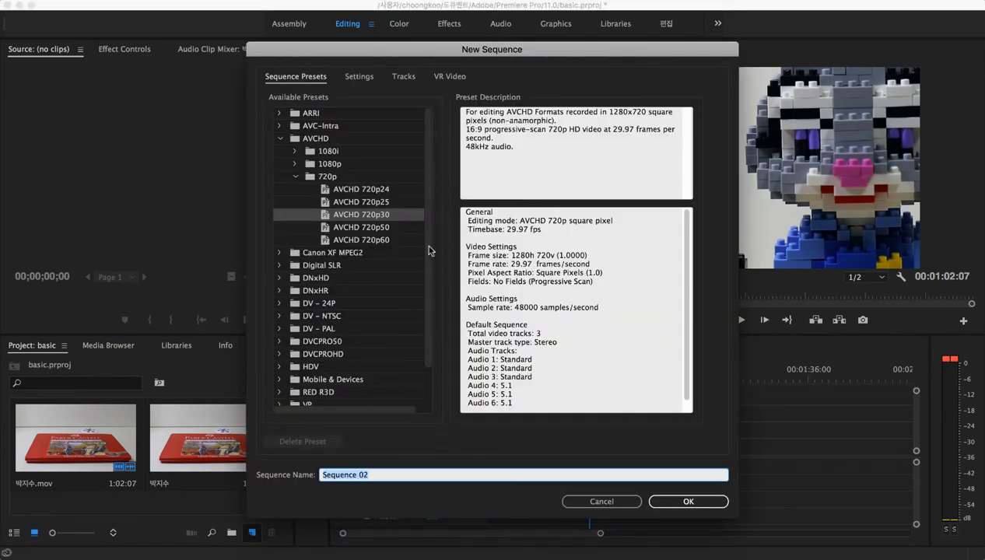
left_click(361, 78)
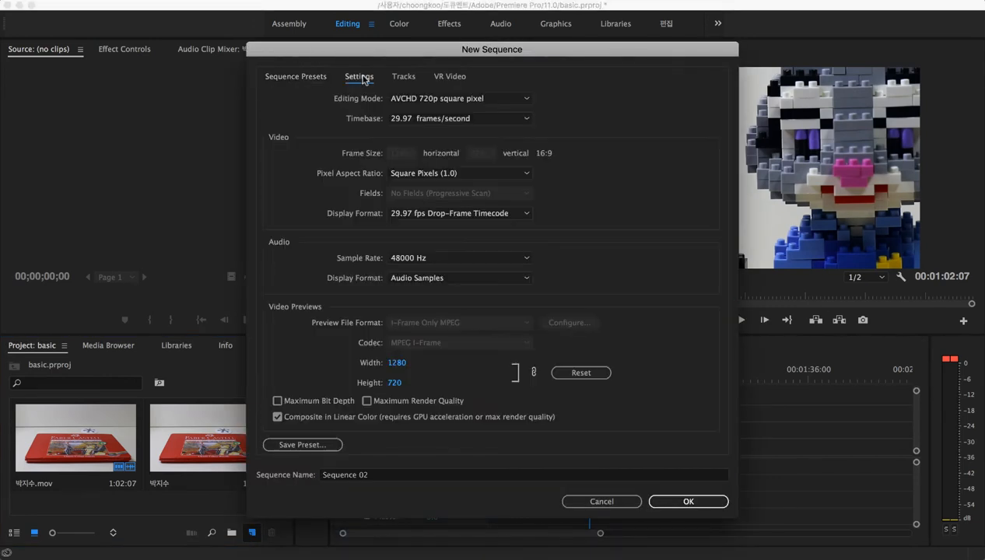
left_click(466, 98)
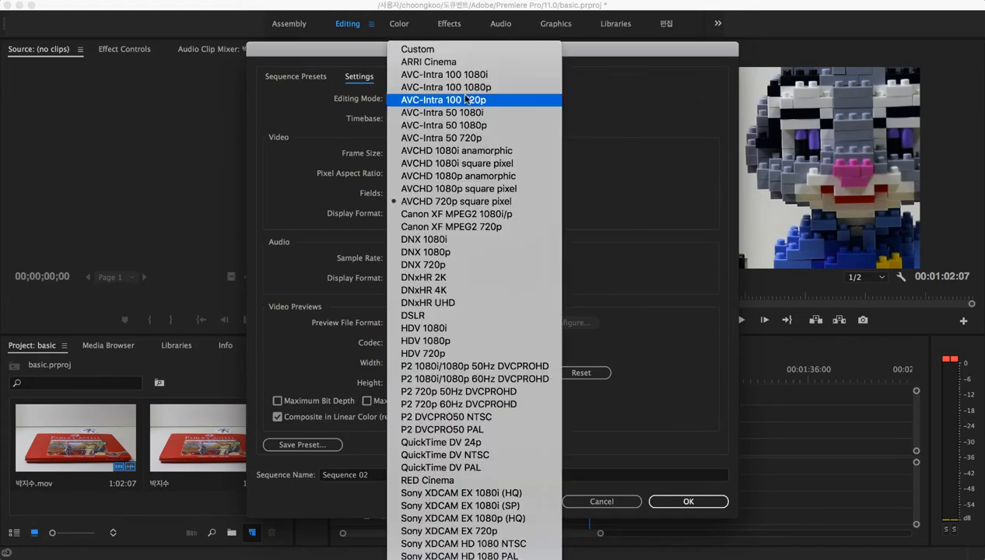
left_click(451, 49)
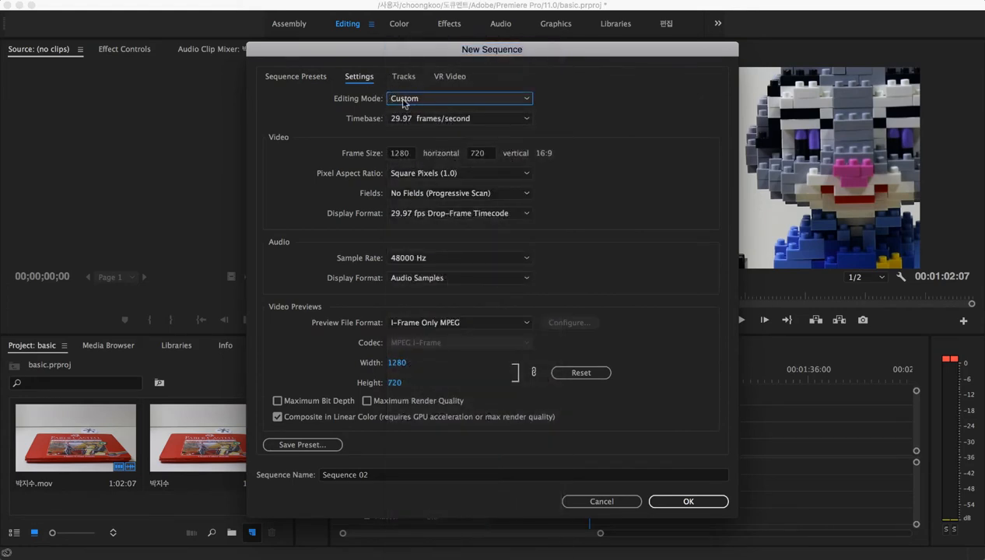
left_click(527, 123)
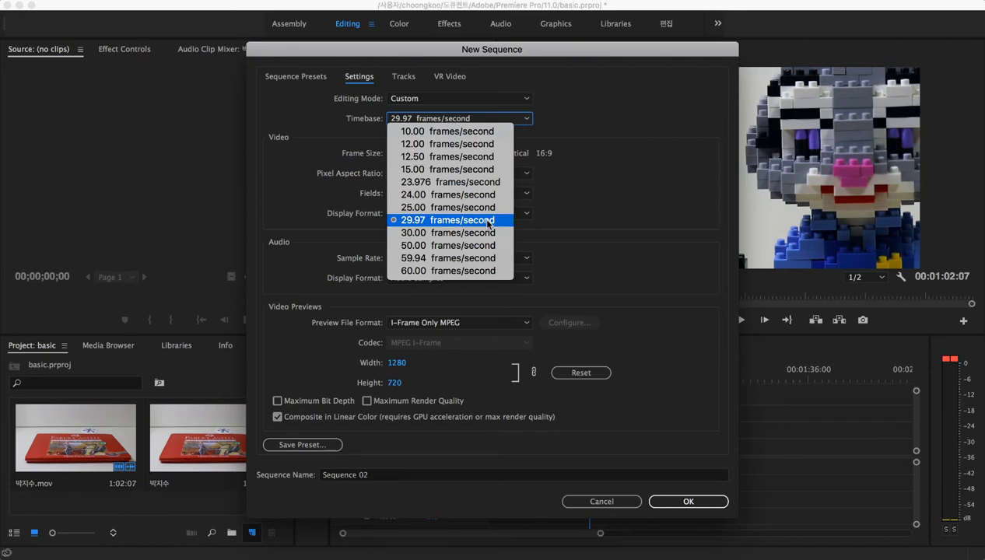
left_click(488, 221)
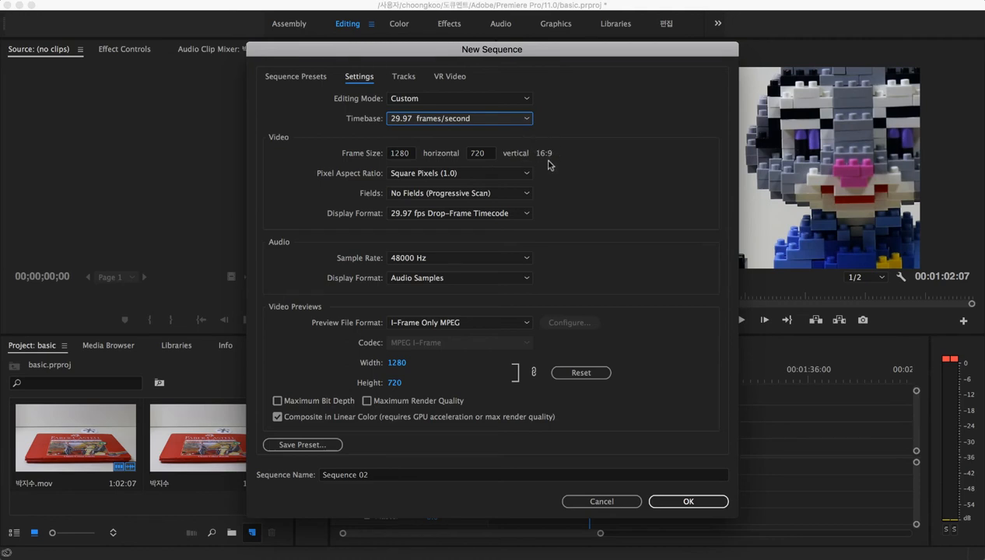
Step: Set the new sequence's frame size to 1920 horizontal by 1080 vertical
left_click(408, 157)
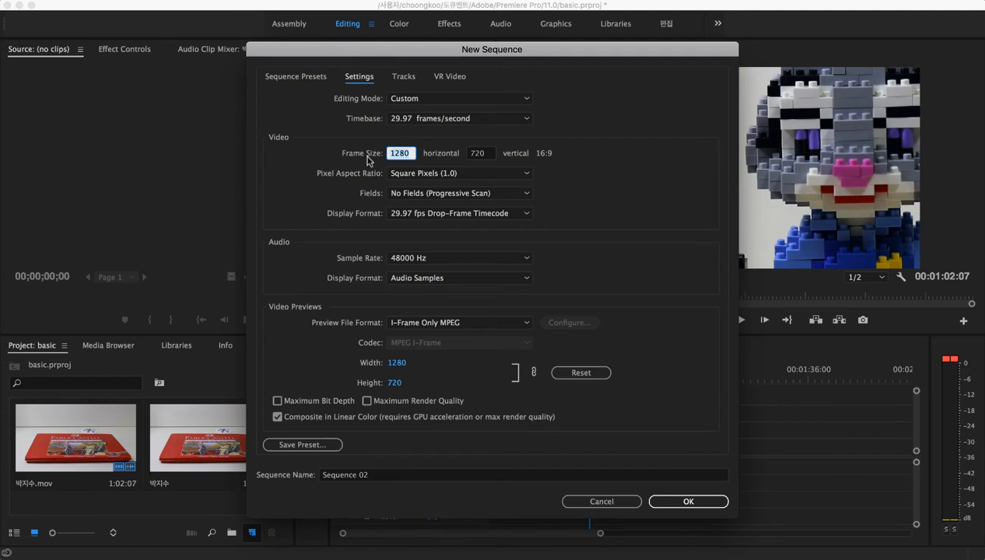
type("1")
left_click(477, 153)
left_click_drag(489, 152, 458, 150)
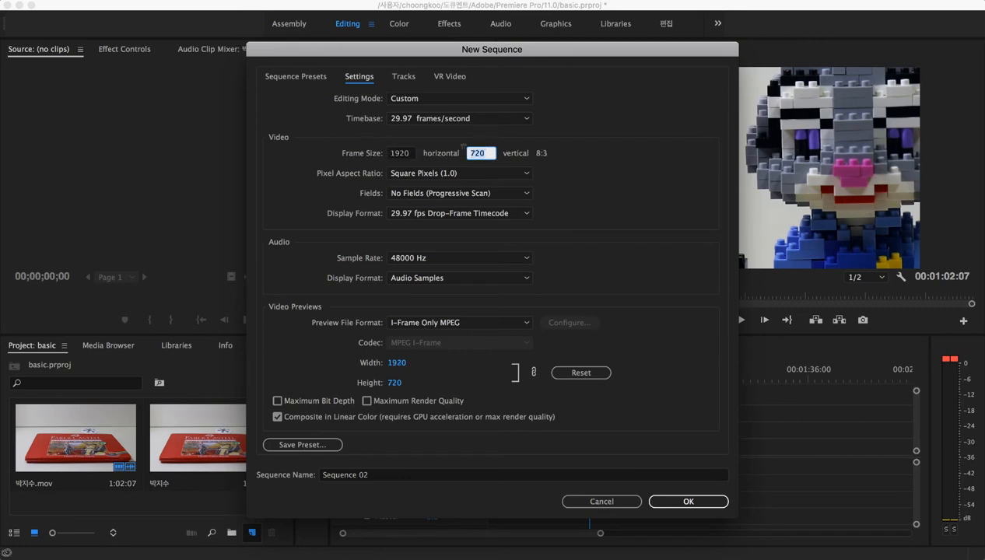
type("1080")
Step: Set the new sequence's frame size to 960 horizontal by 540 vertical
left_click(408, 155)
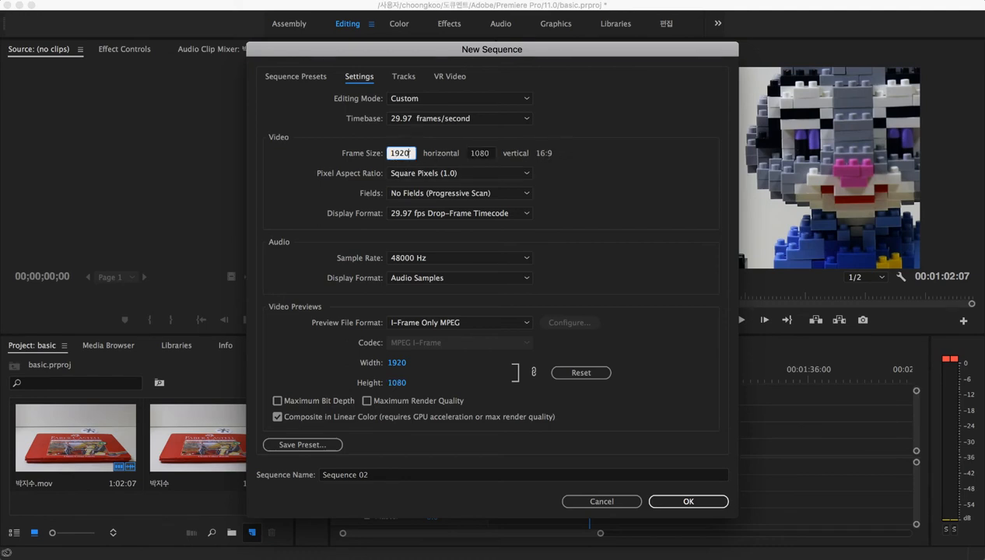
left_click_drag(408, 153, 369, 152)
type("950")
left_click(484, 154)
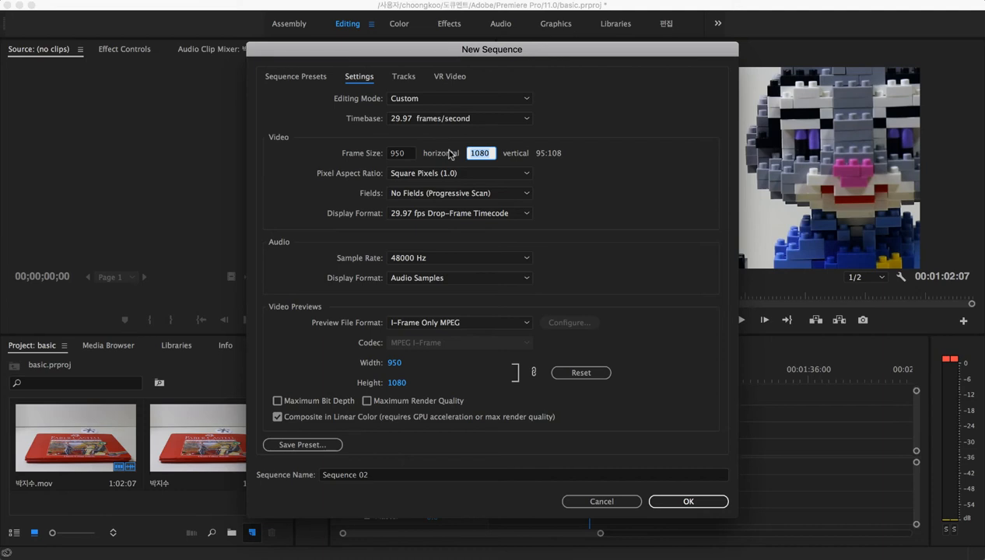
type("540")
left_click(400, 154)
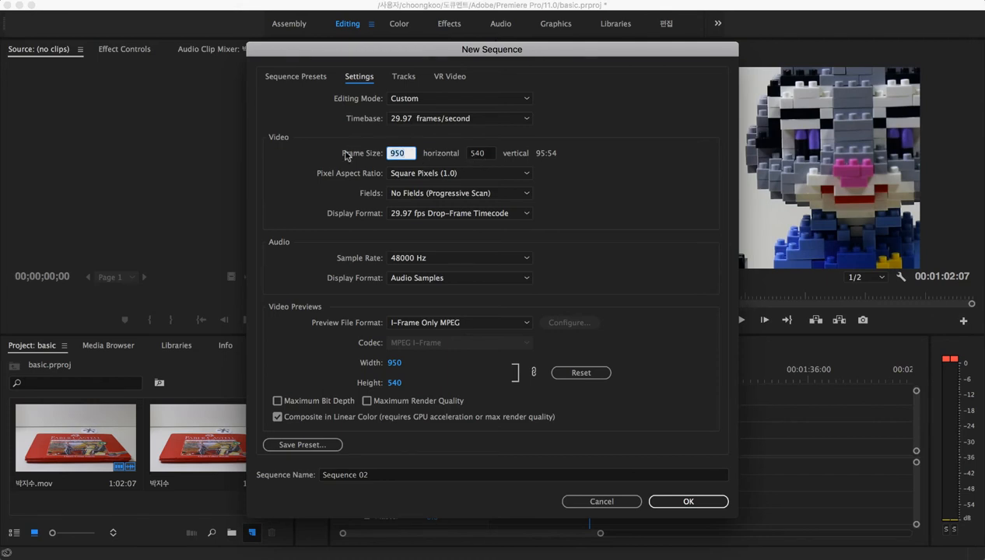
type("960")
Step: Set the new sequence's frame size to 800 horizontal by 450 vertical
left_click(479, 154)
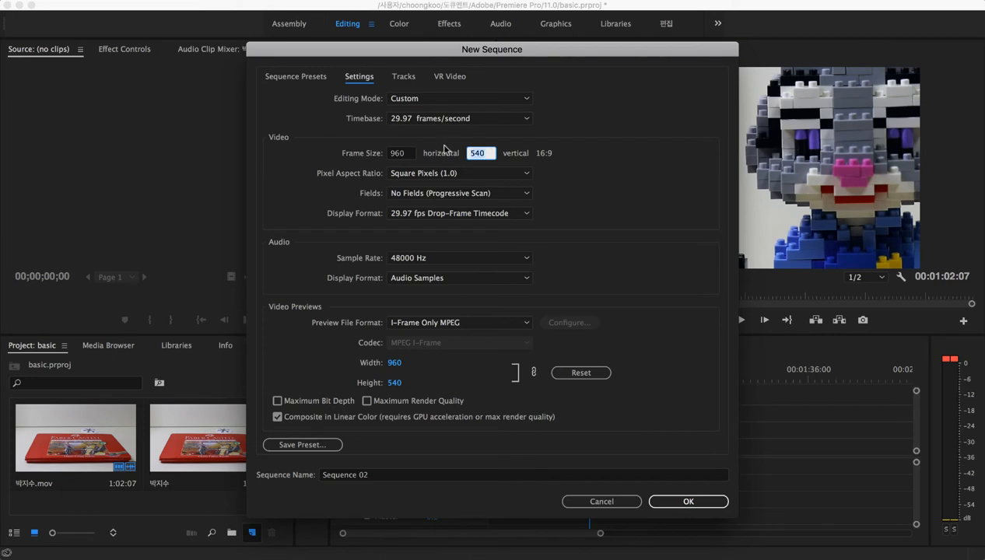
type("45")
left_click(401, 156)
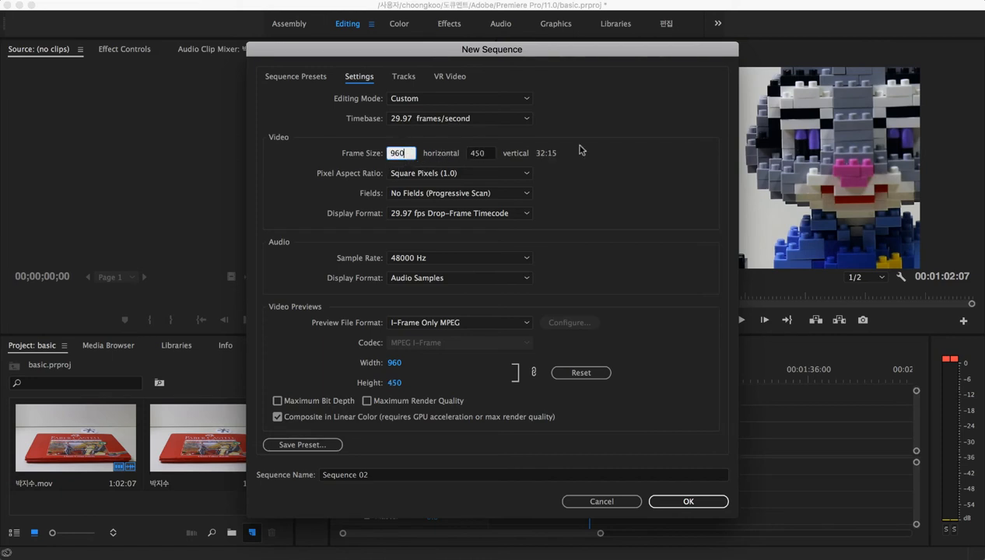
double_click(397, 153)
type("800")
left_click(487, 154)
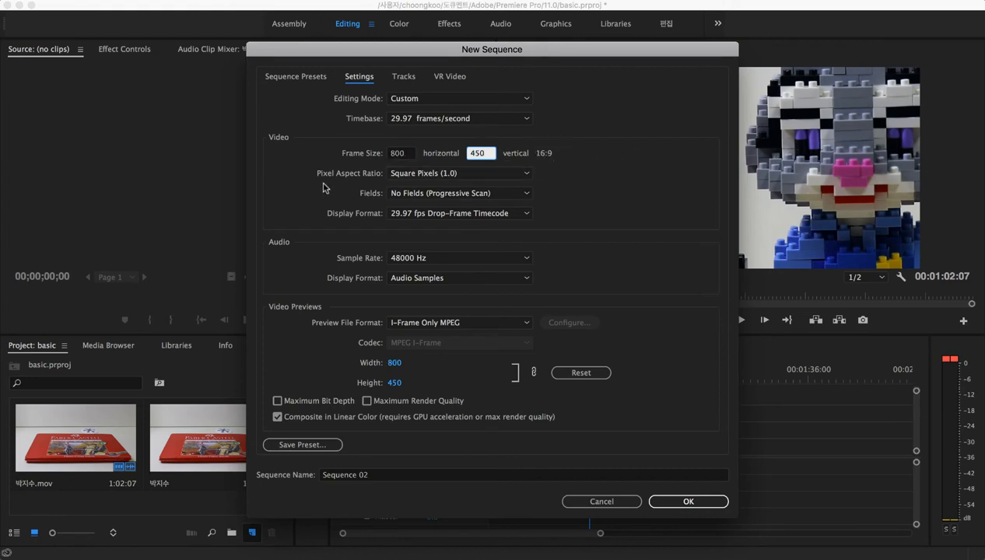
Step: Set the pixel aspect ratio to Square Pixels (1.0) and the fields to No Fields (Progressive Scan)
left_click(527, 175)
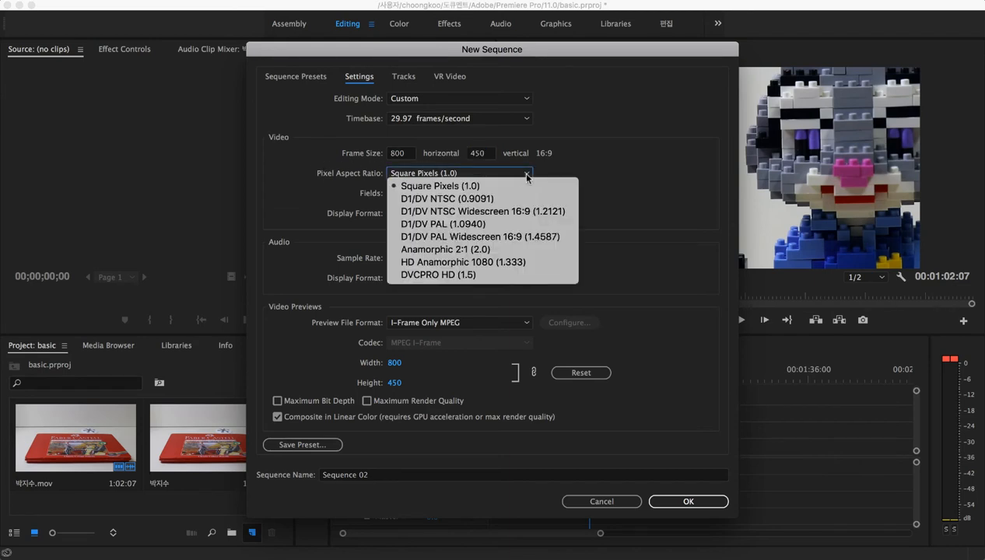
left_click(483, 189)
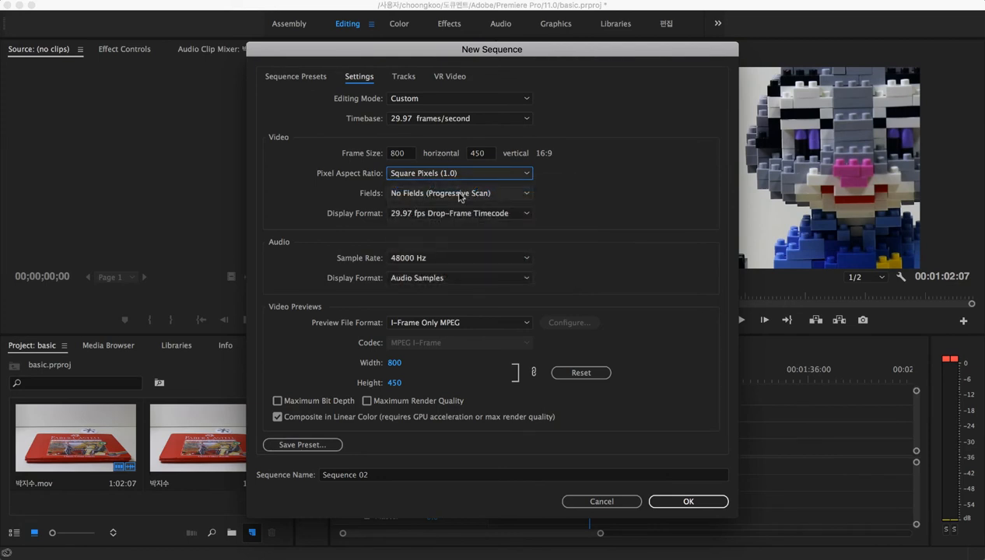
left_click(459, 194)
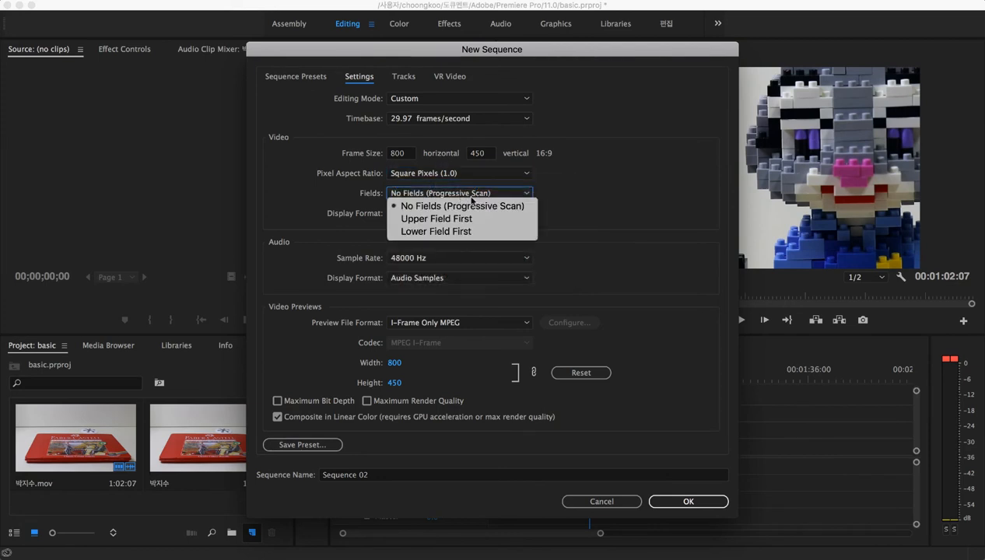
left_click(491, 207)
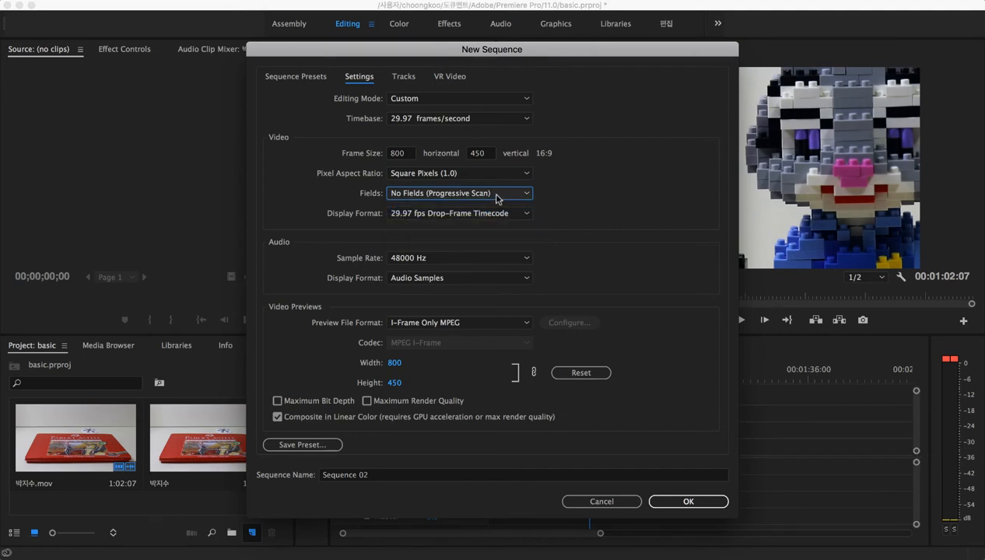
left_click(502, 200)
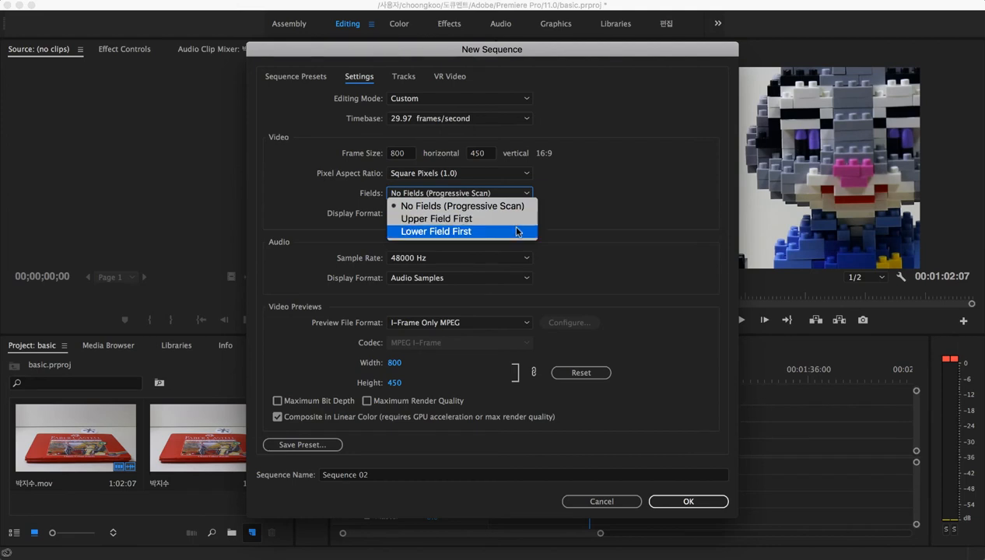
left_click(604, 208)
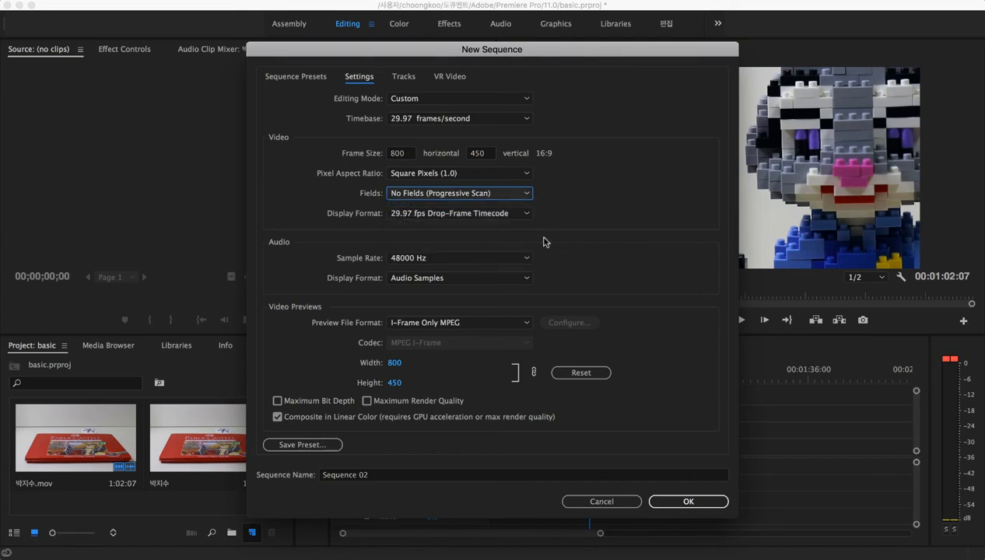
Step: Set the video display format to 29.97 fps Drop-Frame Timecode and create the sequence with its default name
left_click(444, 214)
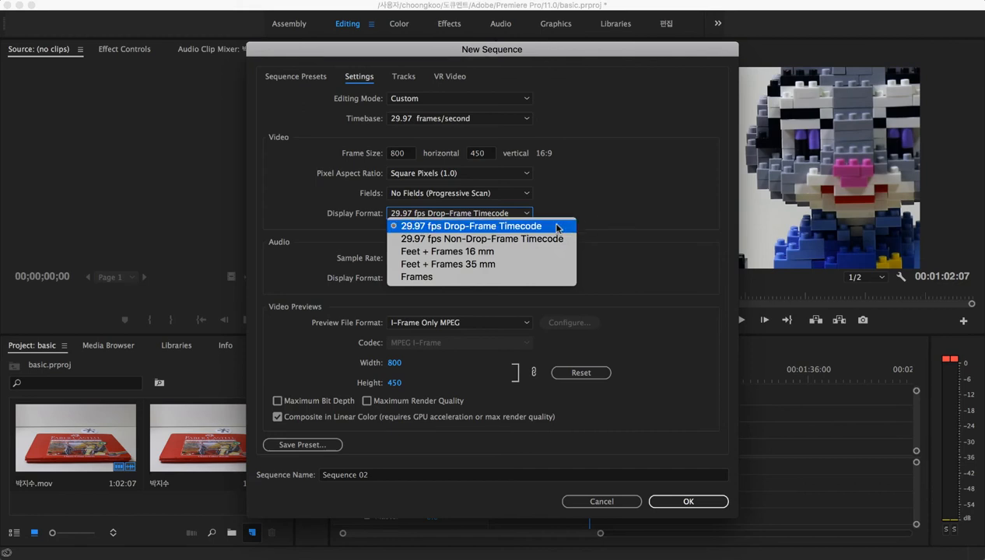
left_click(511, 230)
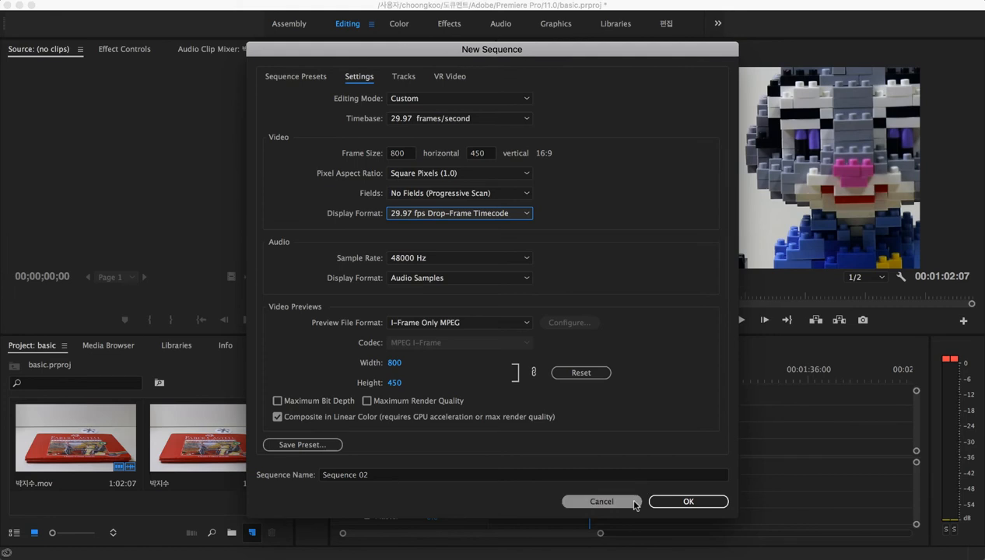
left_click(663, 502)
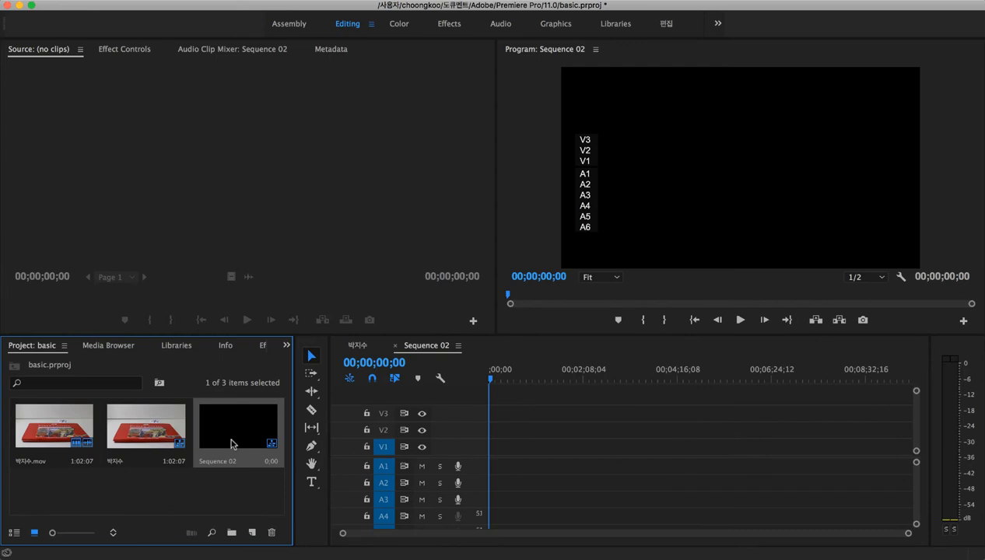
right_click(235, 443)
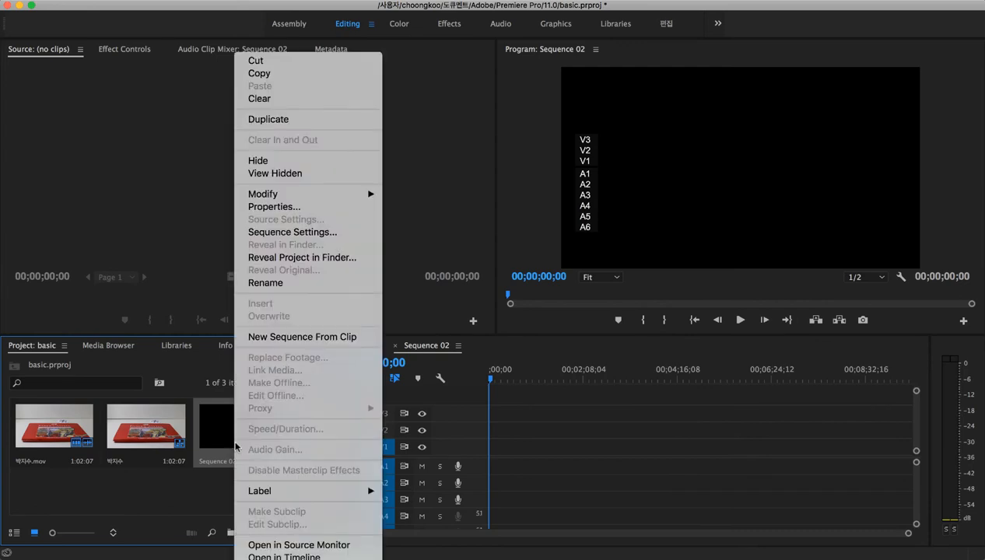
left_click(201, 493)
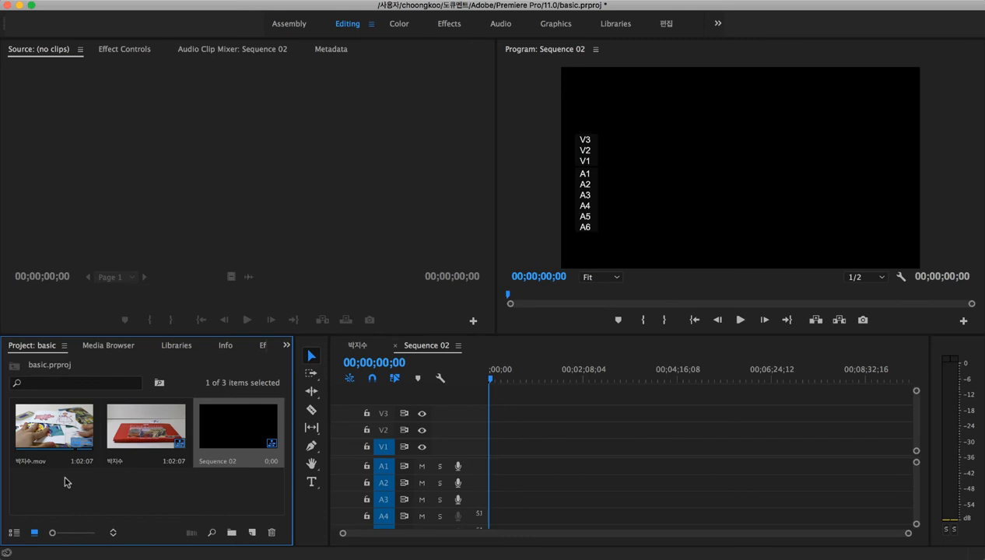
Step: Open the imported MOV clip in the Source monitor
left_click(59, 424)
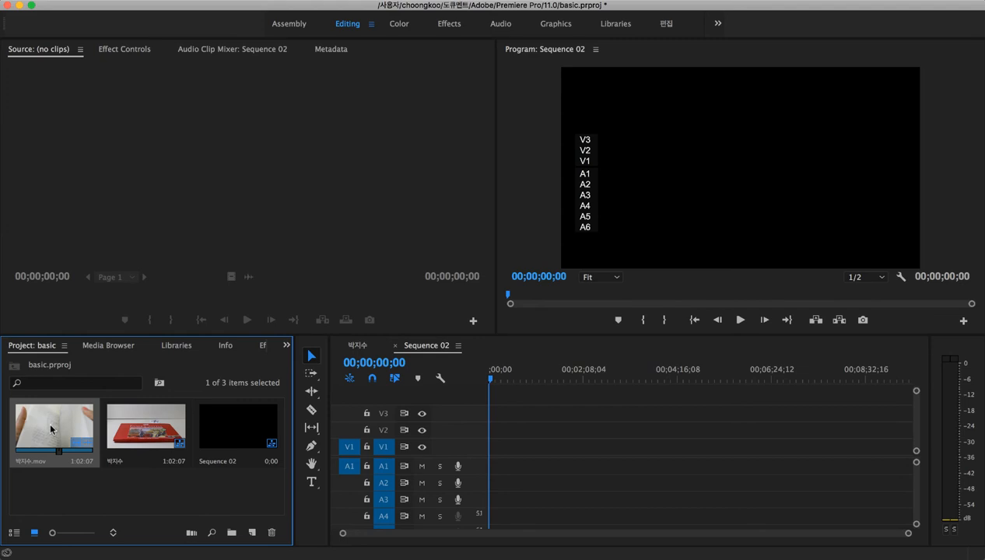
double_click(52, 428)
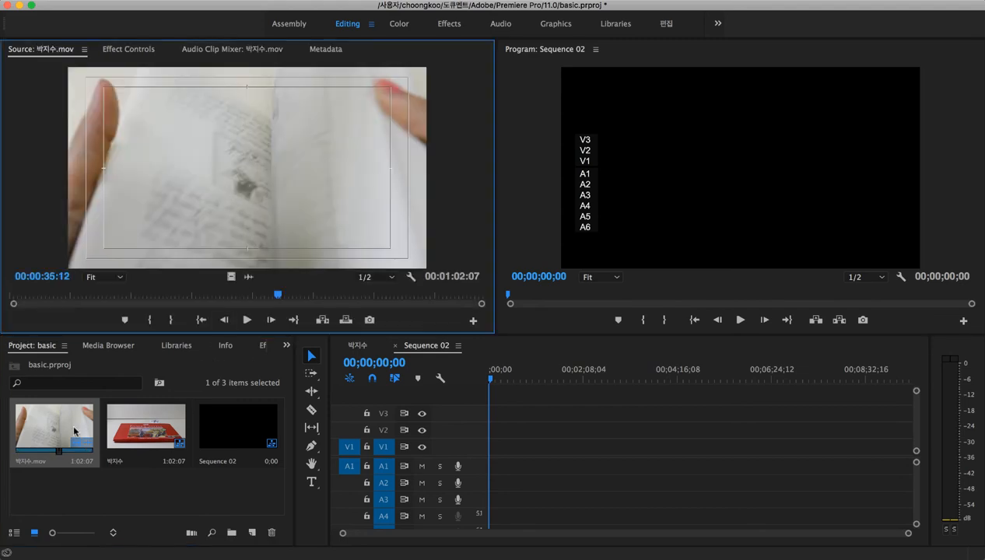
left_click(143, 438)
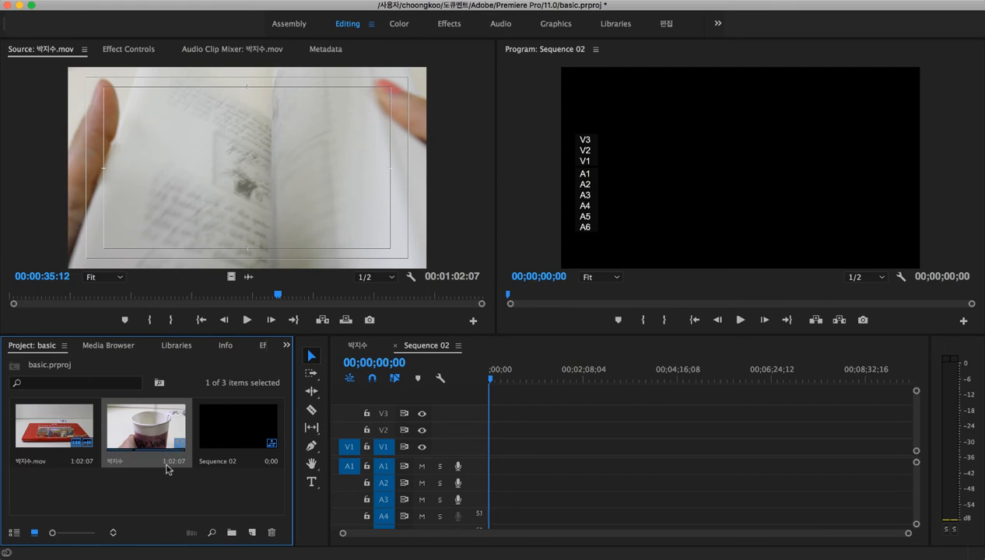
Step: View the sequence made from the clip in the timeline and return to the empty Sequence 02
left_click(222, 428)
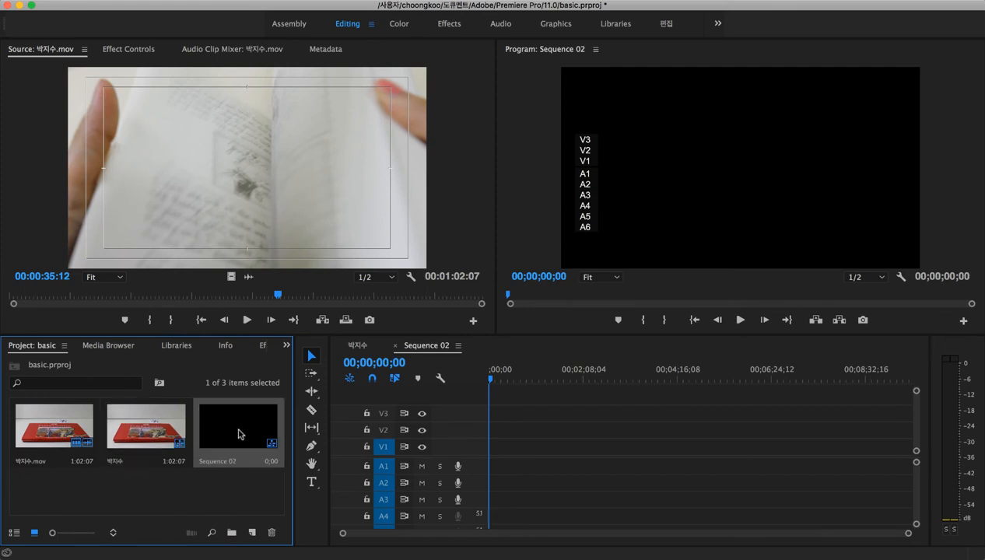
double_click(240, 434)
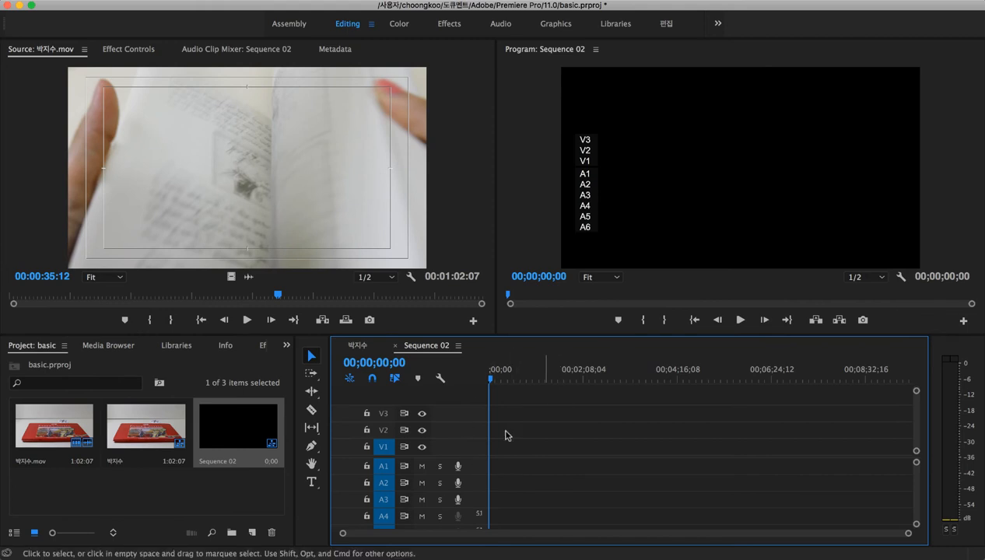
double_click(174, 436)
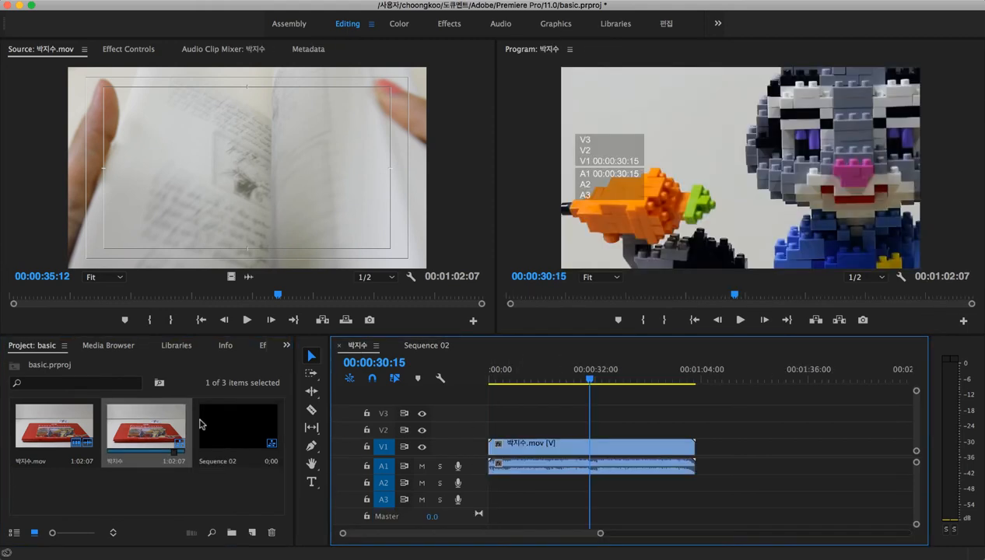
double_click(247, 437)
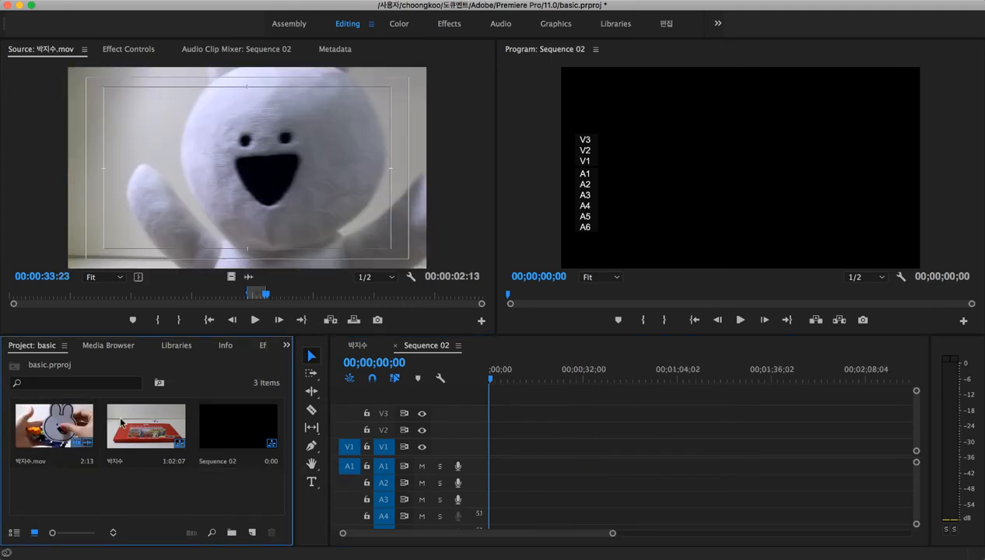
Step: Place the marked portion of the MOV clip on V1 and A1 of Sequence 02 at about 9 s, keeping the existing sequence settings
double_click(61, 437)
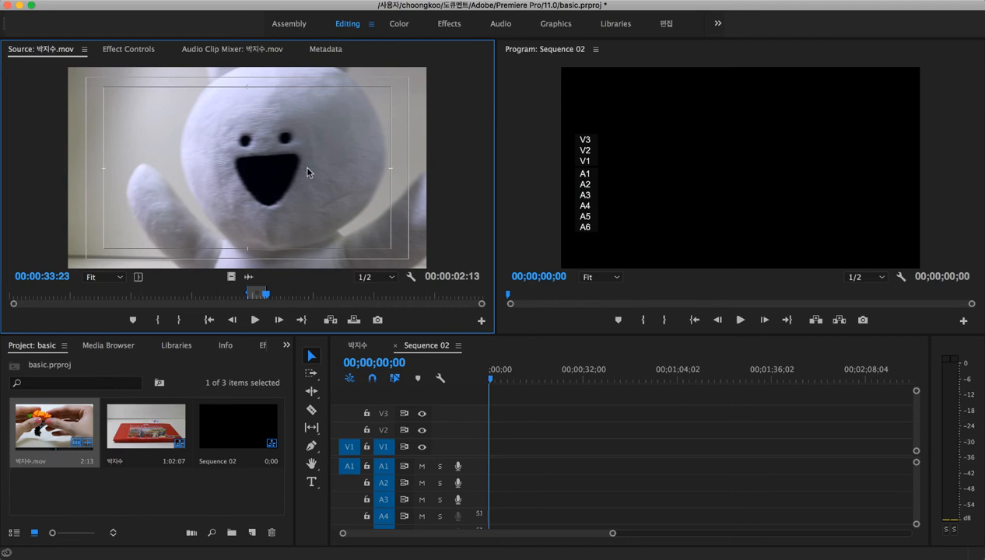
left_click_drag(330, 196, 520, 459)
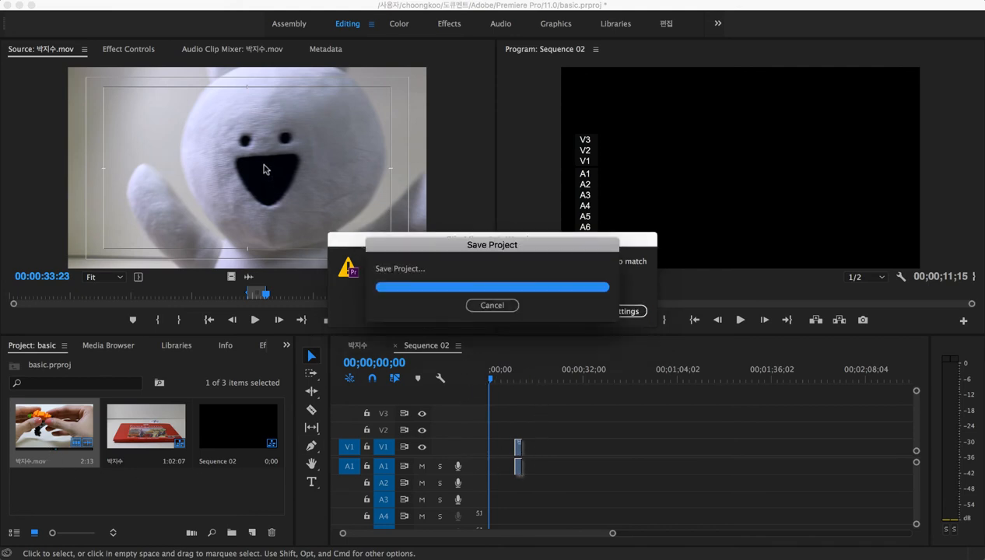
left_click(485, 306)
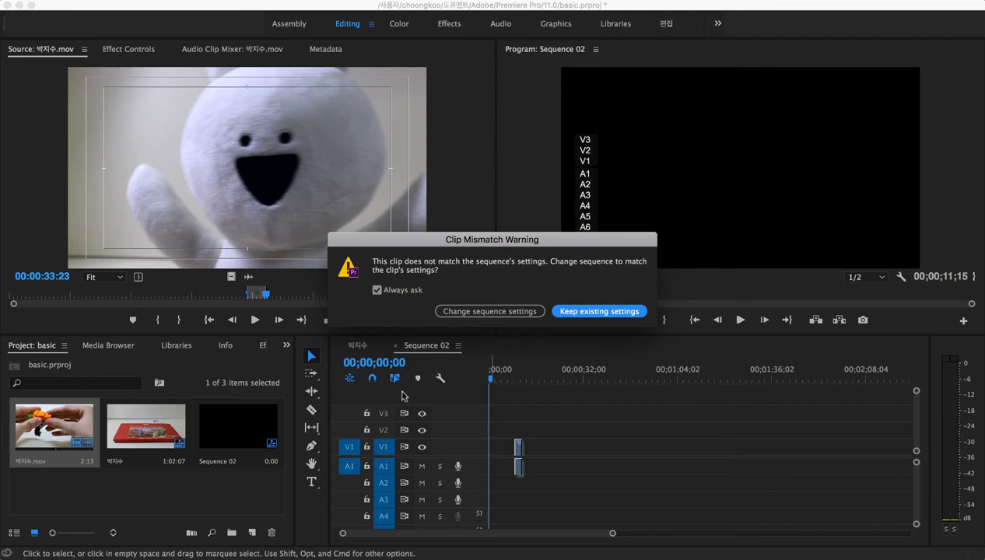
left_click(598, 314)
left_click(598, 312)
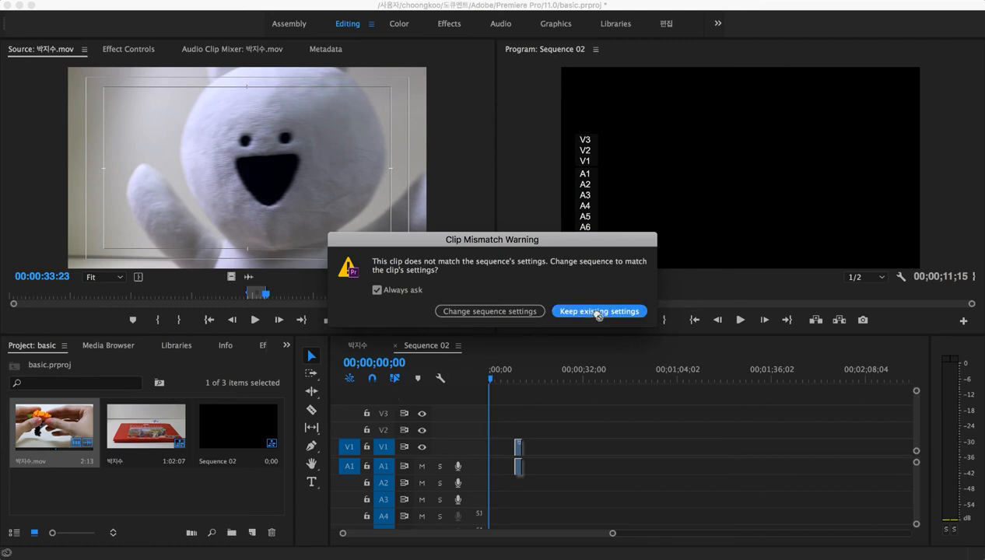
Step: Scale the placed clip in Sequence 02 to the frame size and preview it around 00;00;10;20
left_click(521, 372)
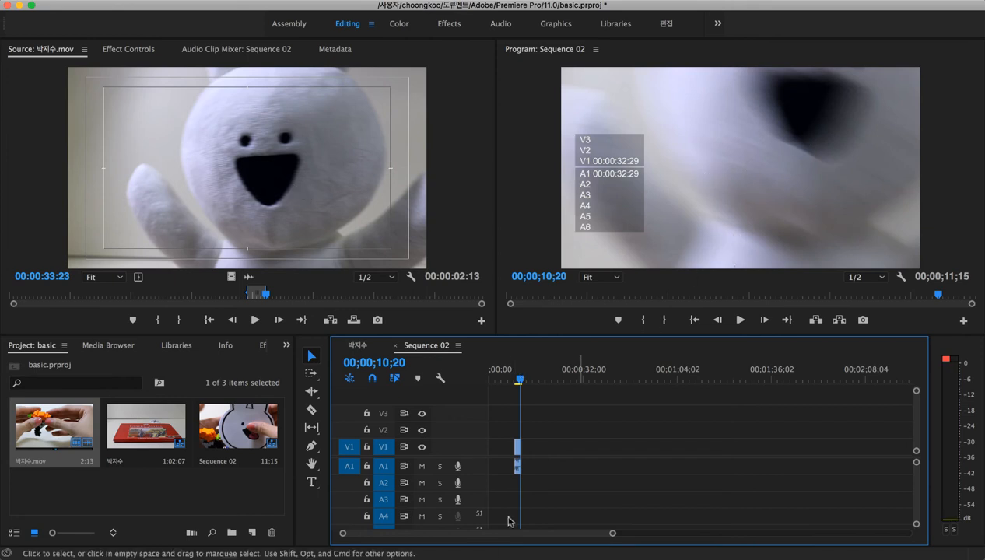
left_click_drag(502, 450, 520, 469)
key("=")
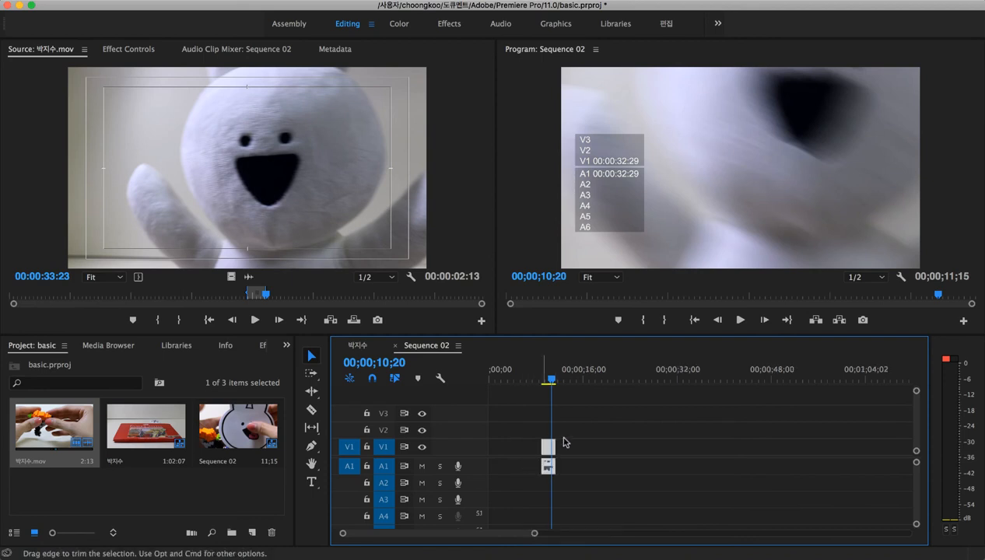
key("=")
key("=")
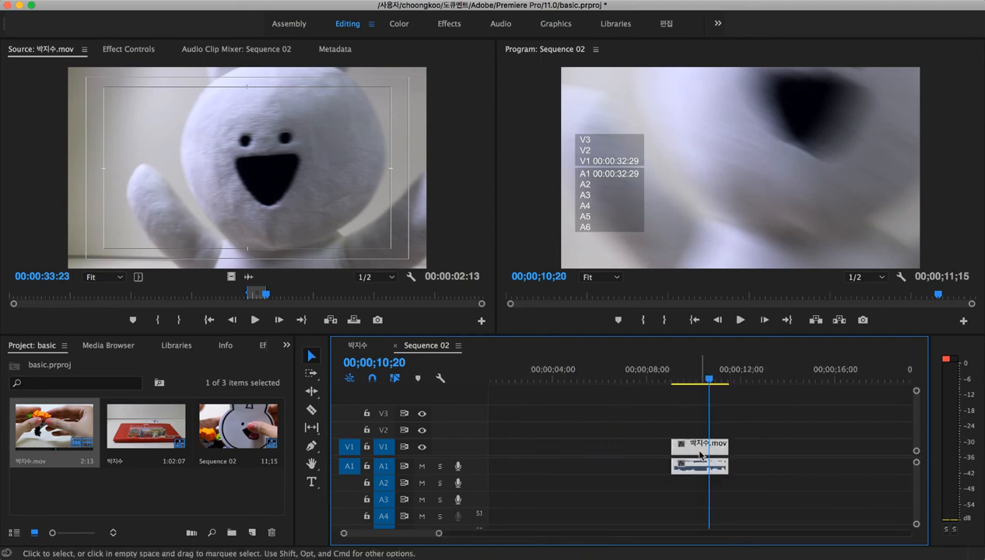
right_click(699, 451)
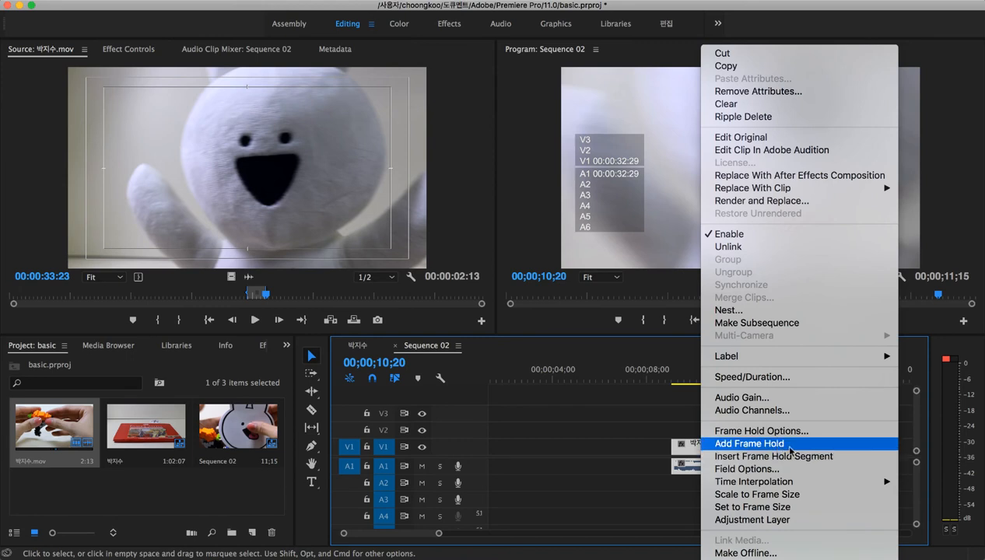
left_click(802, 499)
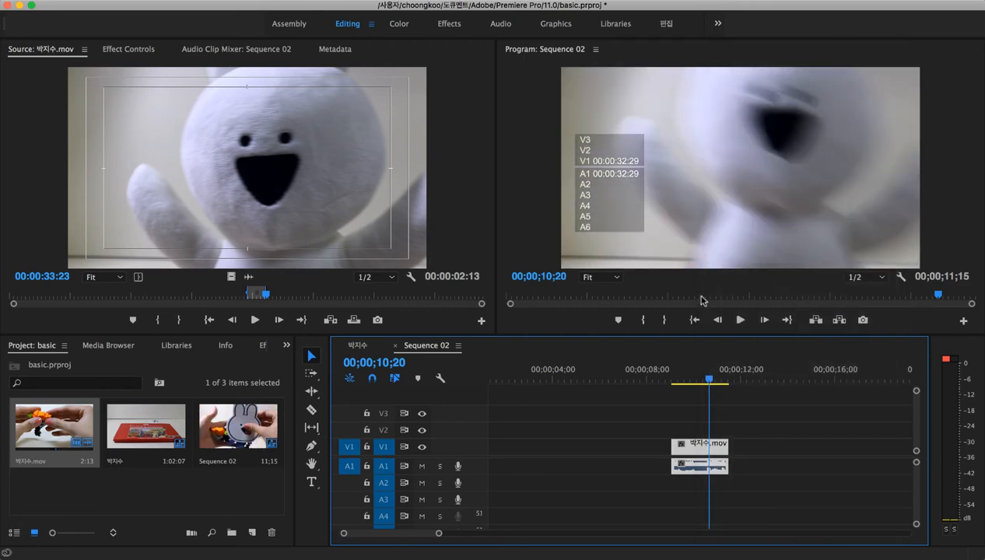
mouse_move(671, 379)
left_mouse_down()
mouse_move(704, 379)
mouse_move(690, 379)
left_mouse_up()
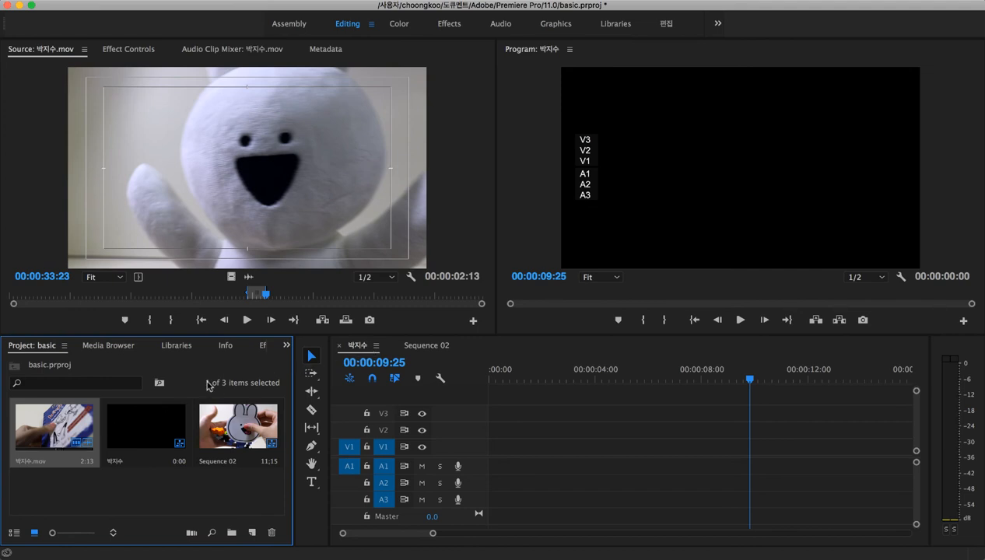
Step: Place the marked portion of the MOV clip on V1 and A1 of the clip-named sequence at about 1 s
left_click(361, 347)
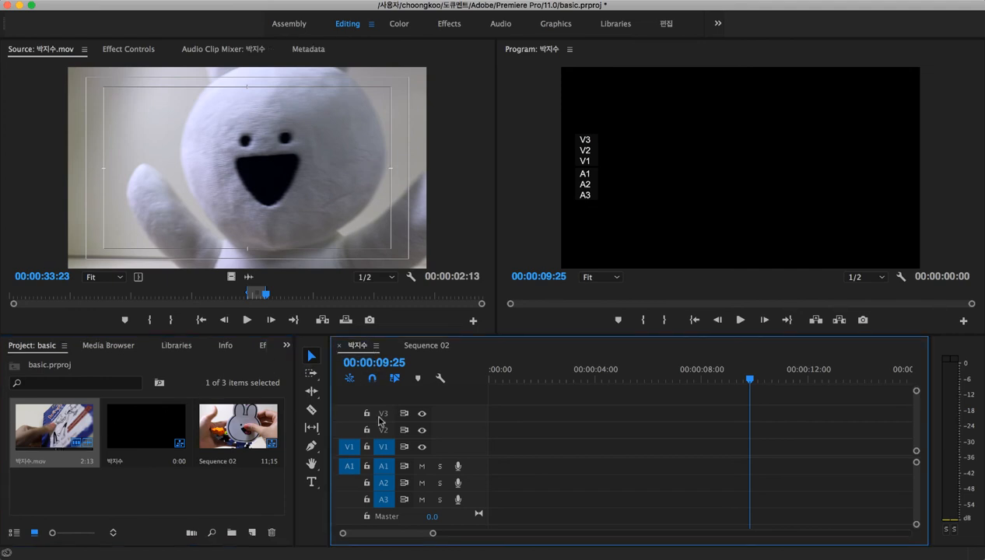
left_click(73, 442)
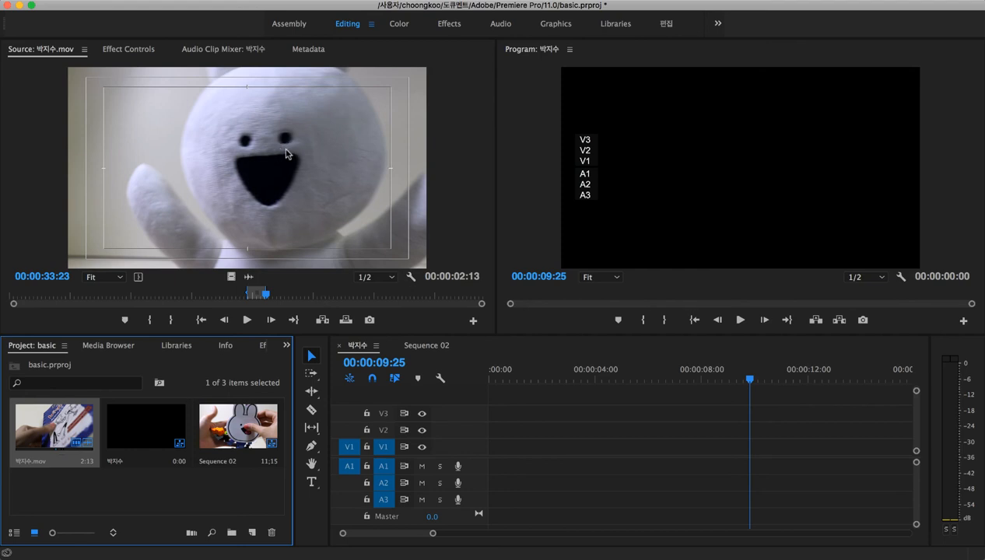
left_click_drag(284, 152, 520, 456)
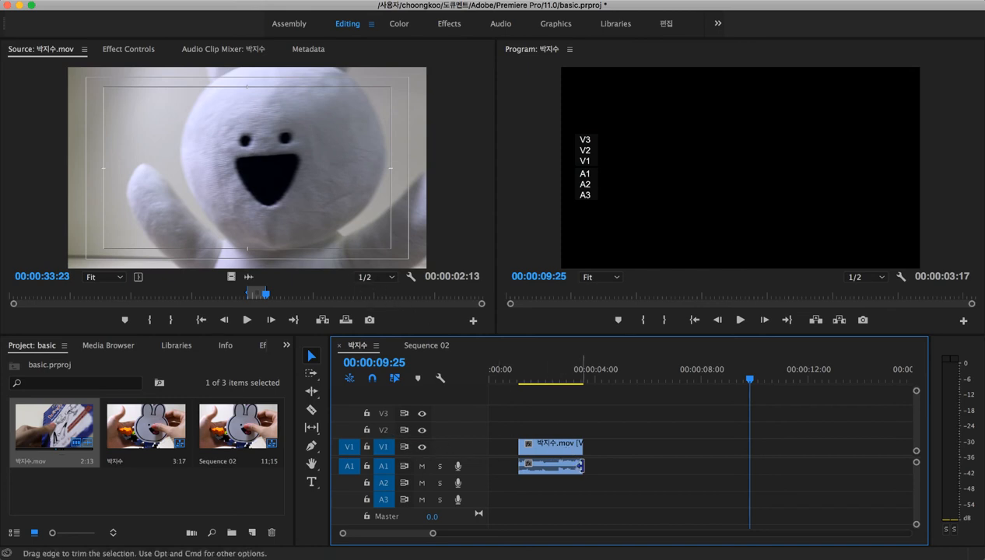
left_click(556, 451)
mouse_move(556, 451)
left_mouse_down()
mouse_move(561, 428)
mouse_move(627, 415)
mouse_move(623, 454)
mouse_move(632, 414)
mouse_move(637, 450)
mouse_move(557, 449)
left_mouse_up()
left_click_drag(287, 222, 621, 433)
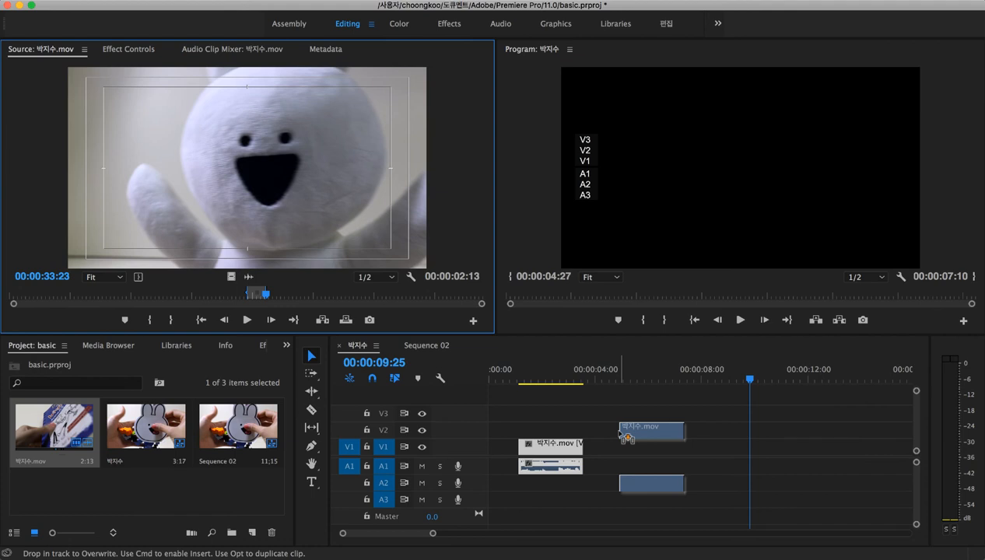
mouse_move(621, 434)
left_mouse_down()
mouse_move(621, 418)
mouse_move(606, 418)
mouse_move(611, 447)
mouse_move(612, 434)
mouse_move(621, 450)
left_mouse_up()
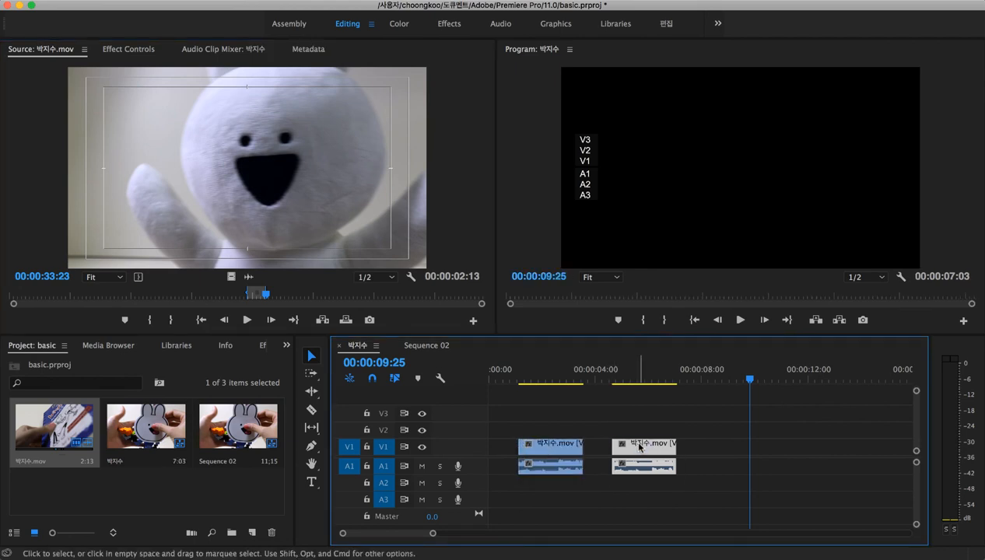
key("Delete")
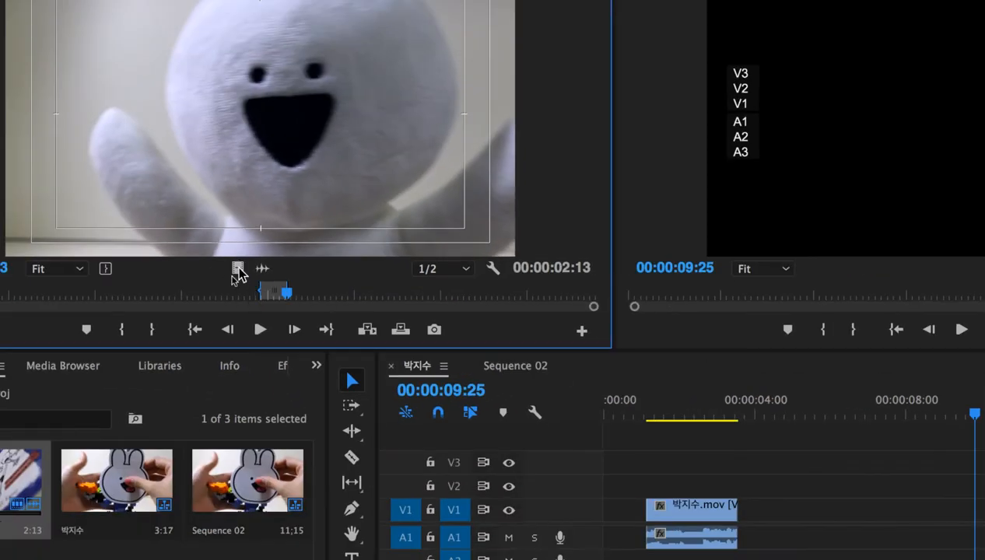
Step: Add only the marked portion's video to V1 at about 5 s and only its audio to A1 at about 8 s
left_click_drag(238, 274, 802, 523)
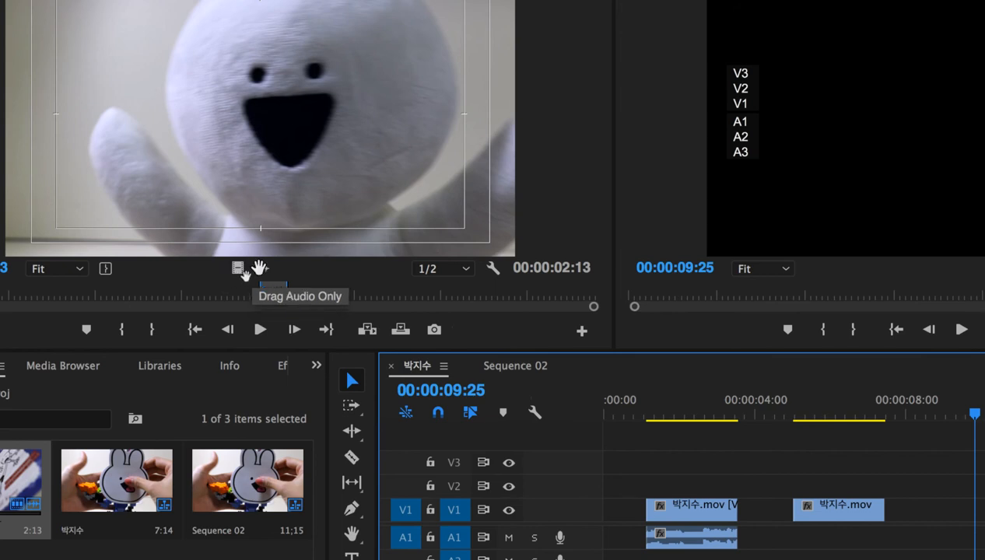
left_click_drag(258, 269, 904, 536)
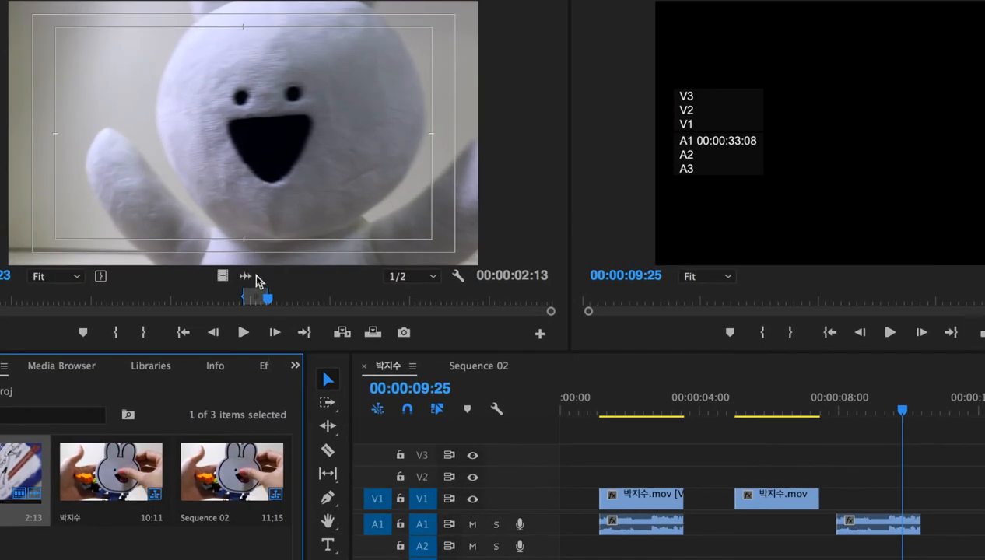
Step: View the source clip's audio waveform and return to its video view
left_click(249, 277)
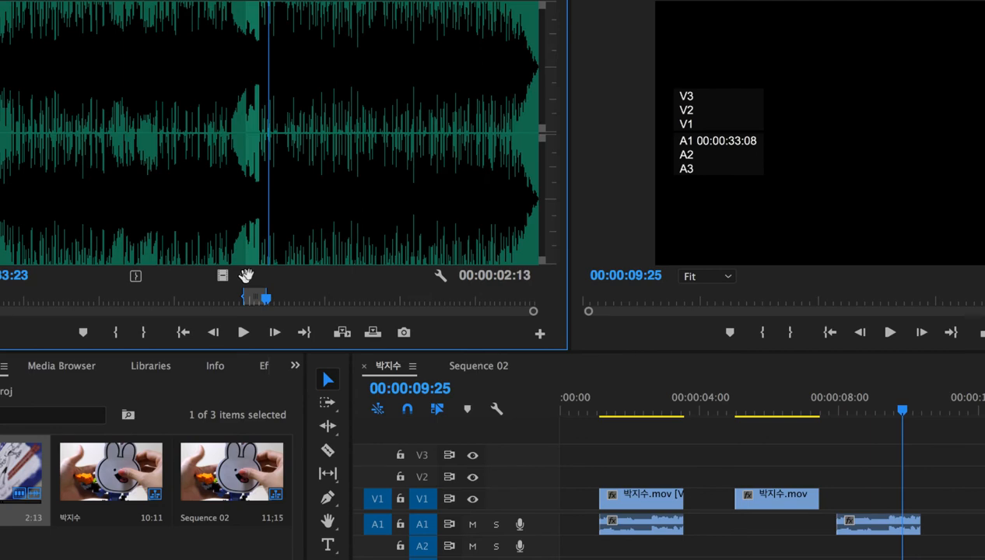
scroll(226, 207, "up", 2)
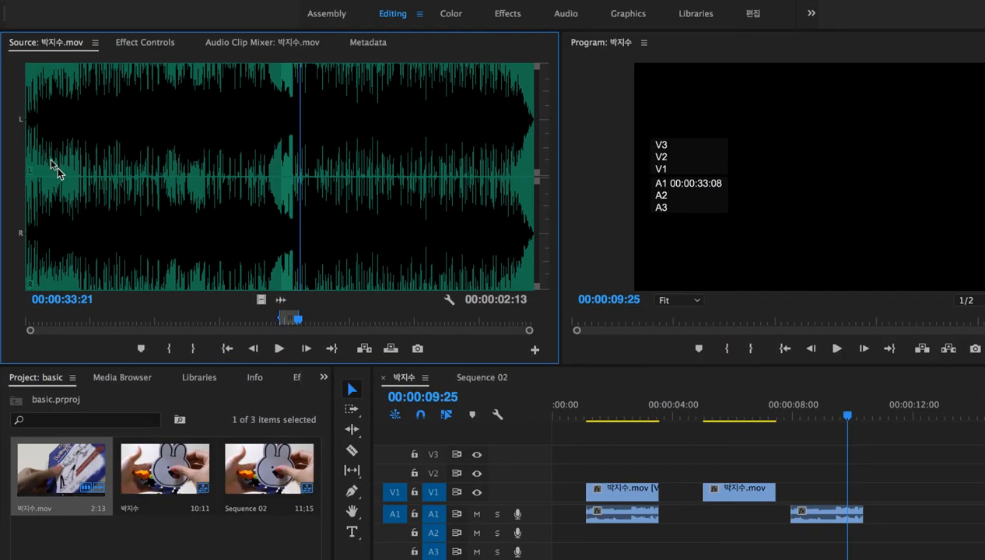
left_click(258, 301)
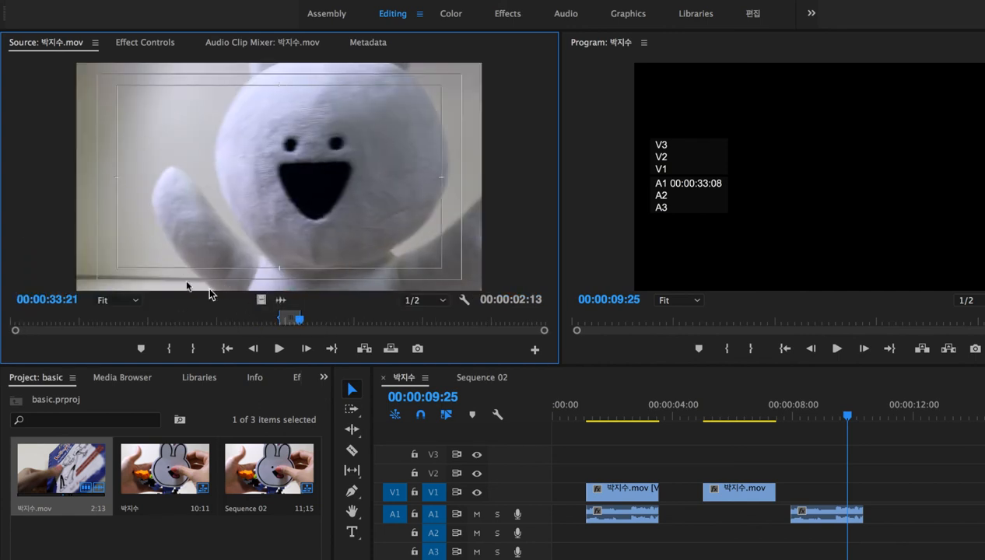
Step: Move the source playhead to 00:00:22:18 and place the marked video and audio on V1 and A1 at about 11 s
left_click(204, 321)
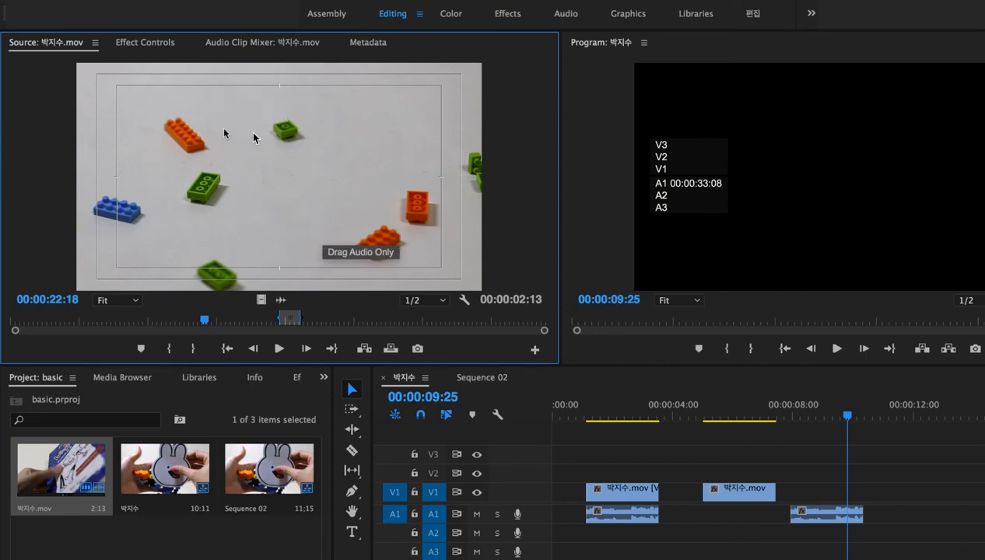
left_click_drag(253, 138, 798, 458)
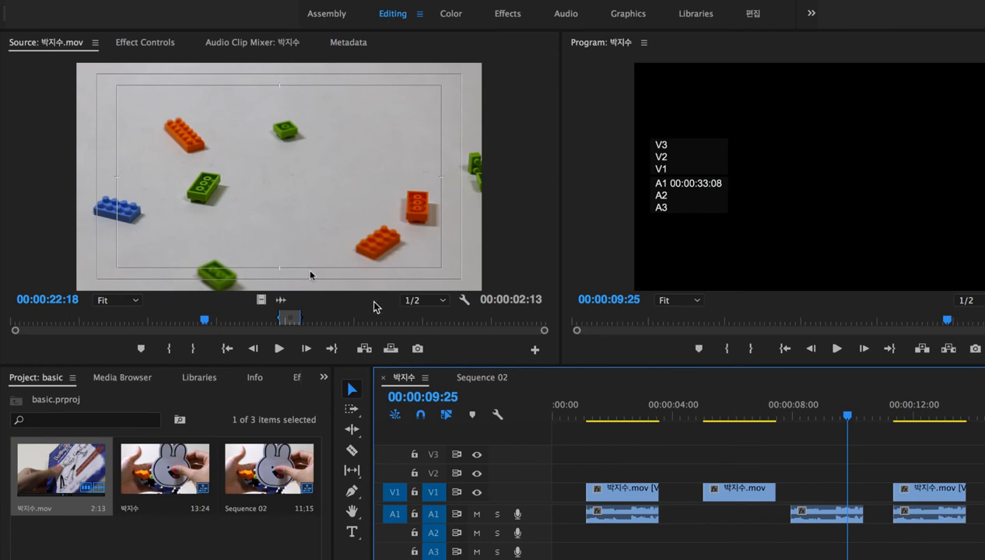
left_click_drag(284, 300, 738, 547)
Step: Move the playhead to 00:00:03:12, try snapping the video-only clip against the first clip, and move it away to about 5.5 s
left_click(647, 416)
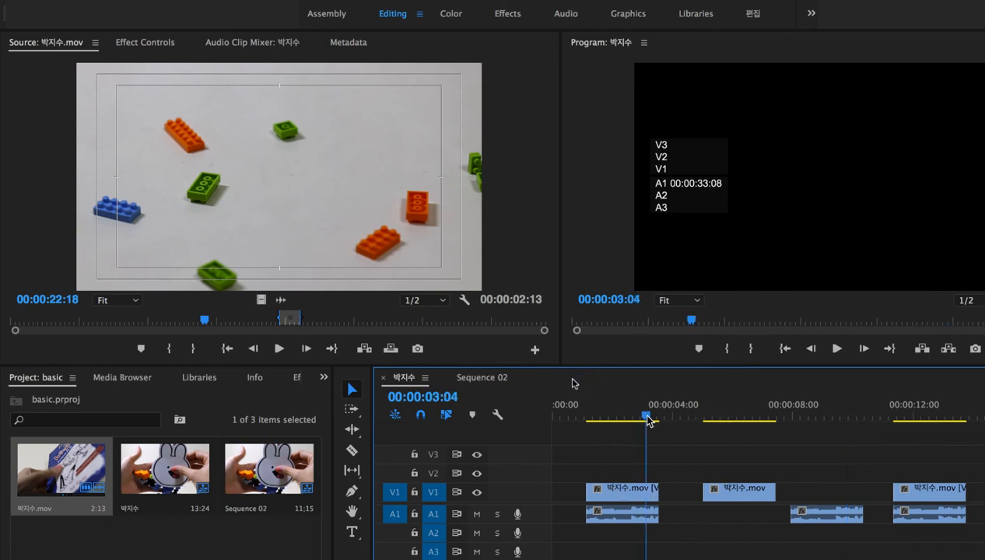
left_click_drag(649, 420, 656, 418)
left_click_drag(764, 498, 732, 498)
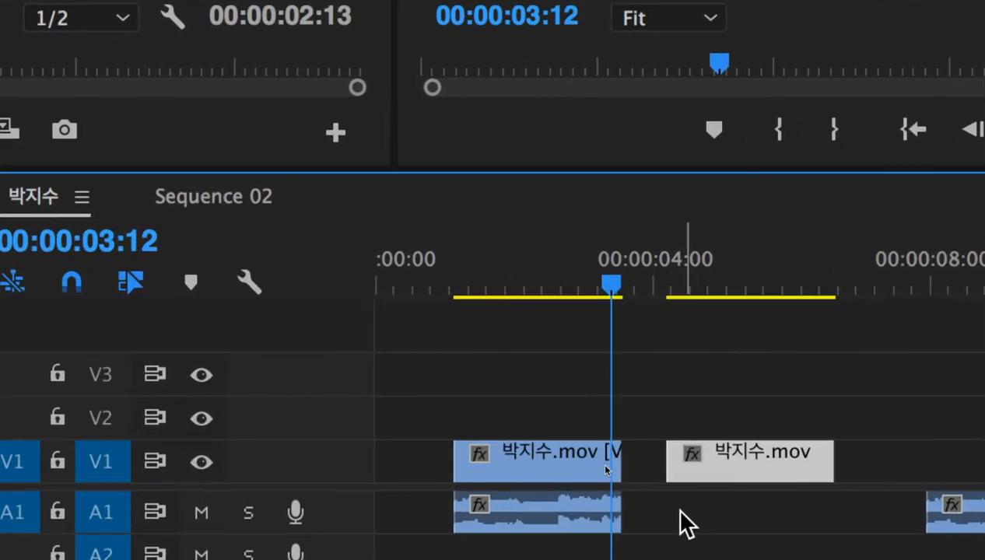
left_click_drag(689, 478, 661, 454)
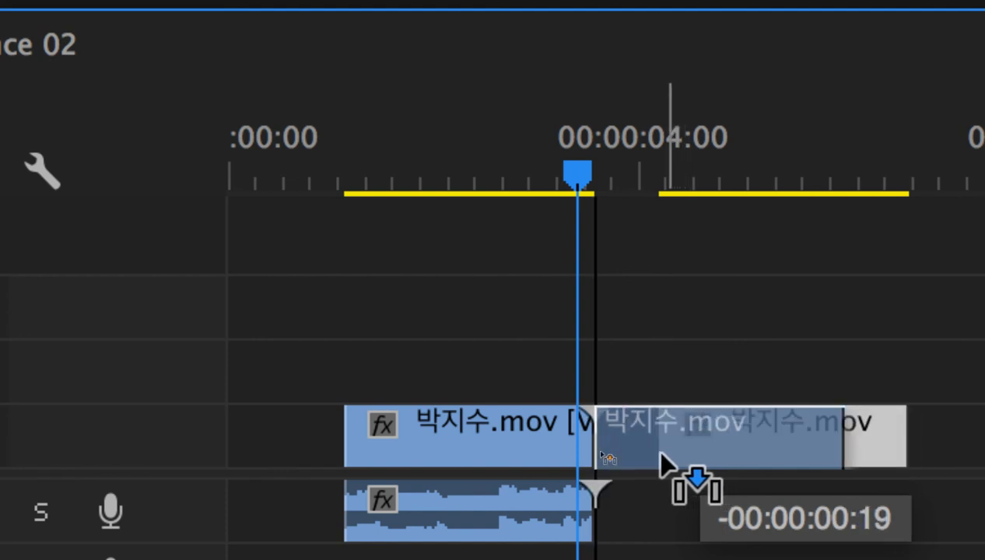
left_click_drag(660, 455, 756, 449)
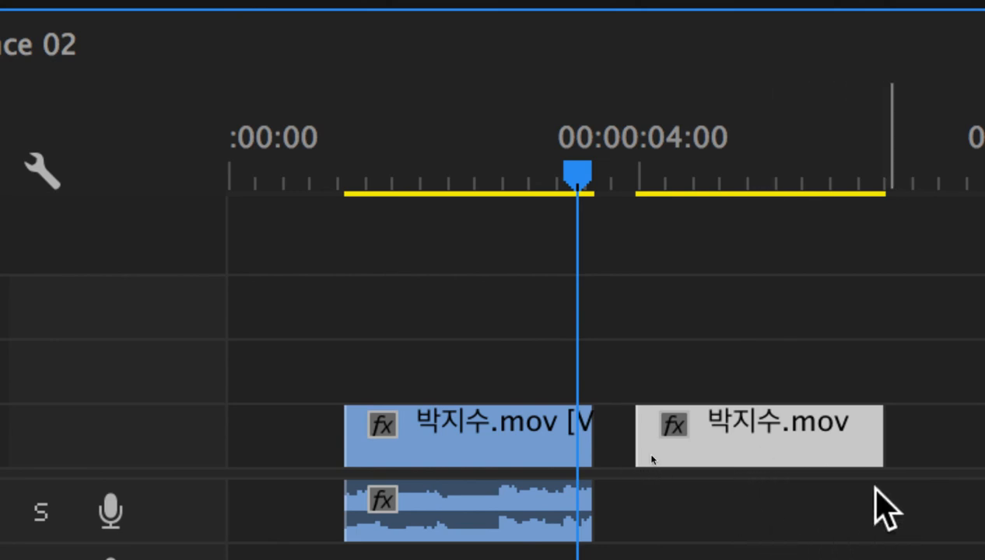
left_click_drag(829, 471, 946, 456)
Step: Close the V1 gap between the first clip and the video-only clip, and the A1 gap before the audio-only clip
left_click(528, 468)
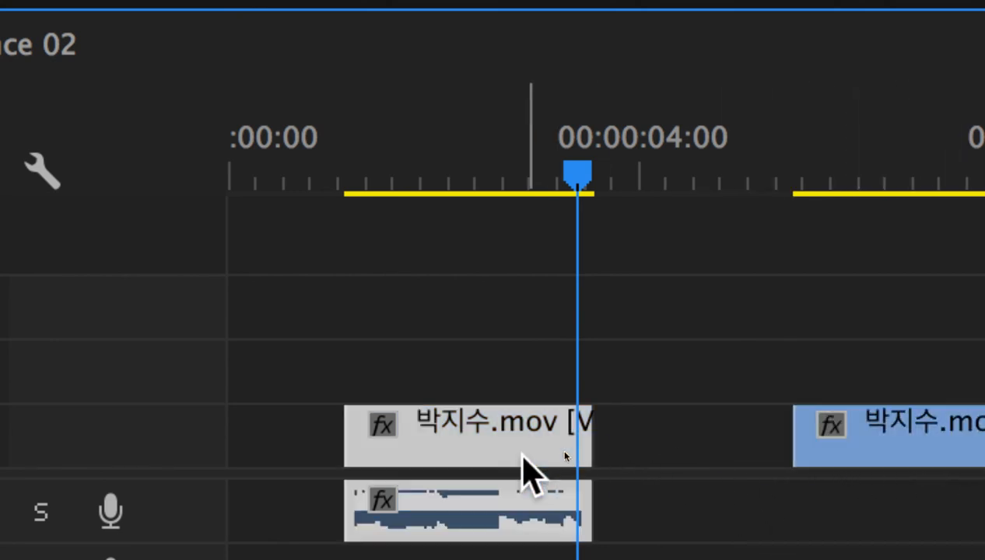
left_click(701, 456)
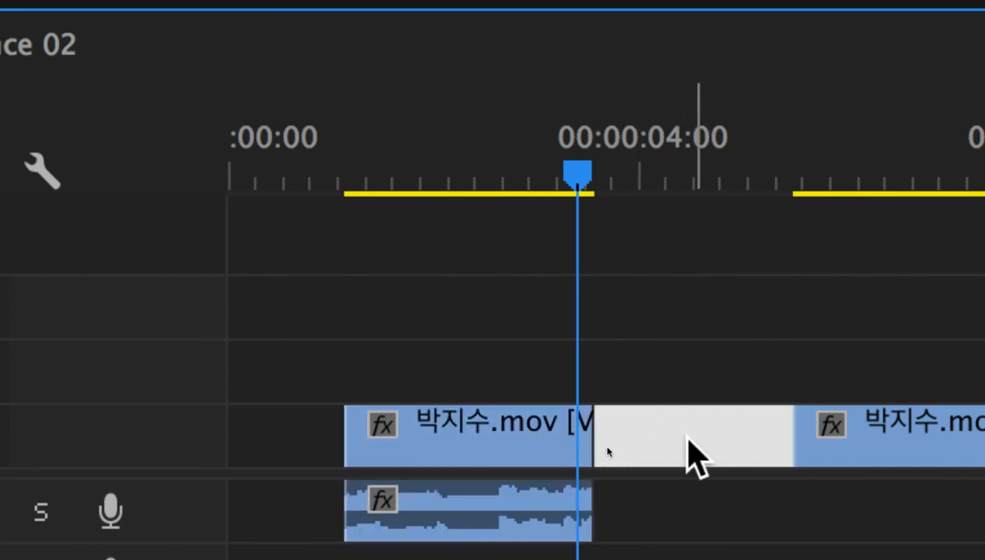
key("Delete")
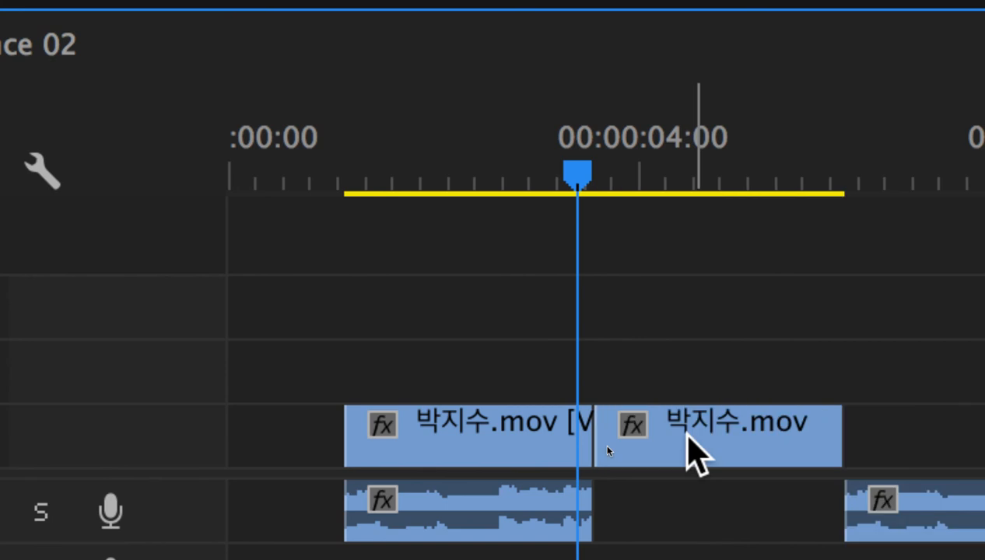
left_click(685, 520)
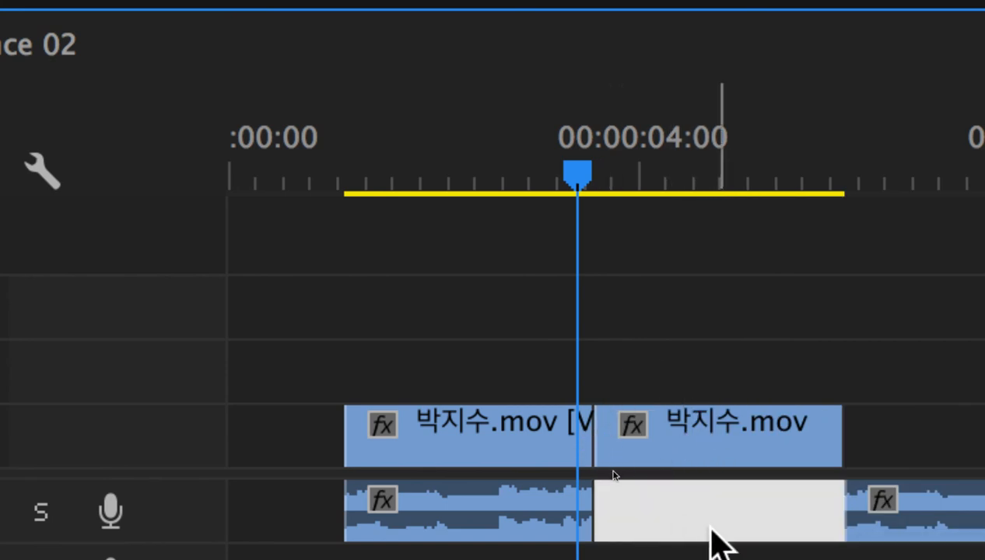
key("Delete")
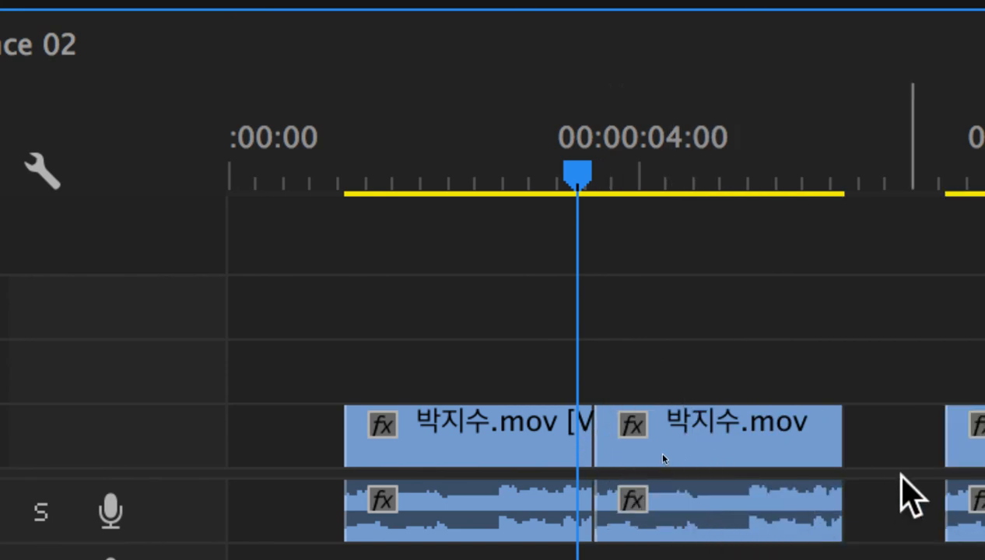
Step: Ripple delete the gap between the second and third clips on V1 and A1
left_click(899, 450)
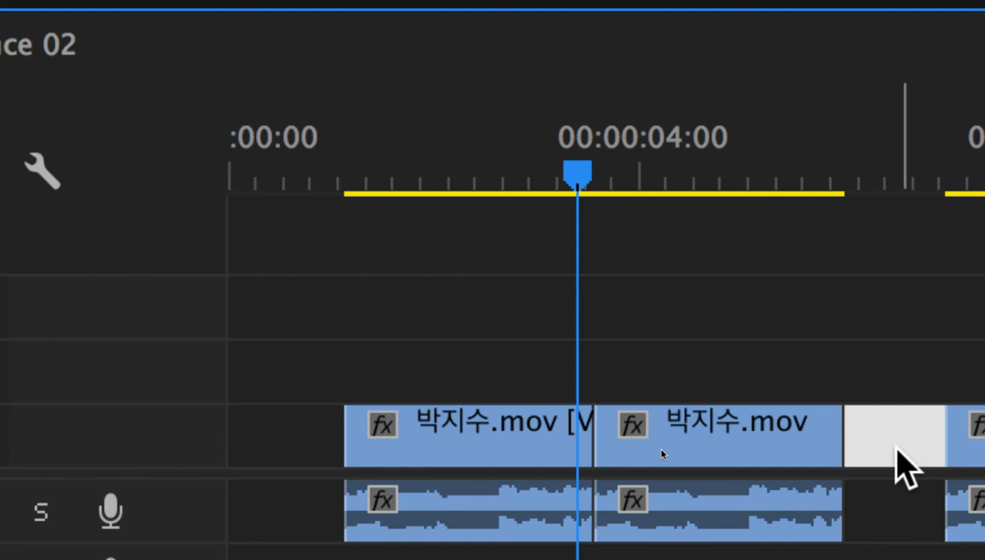
right_click(898, 450)
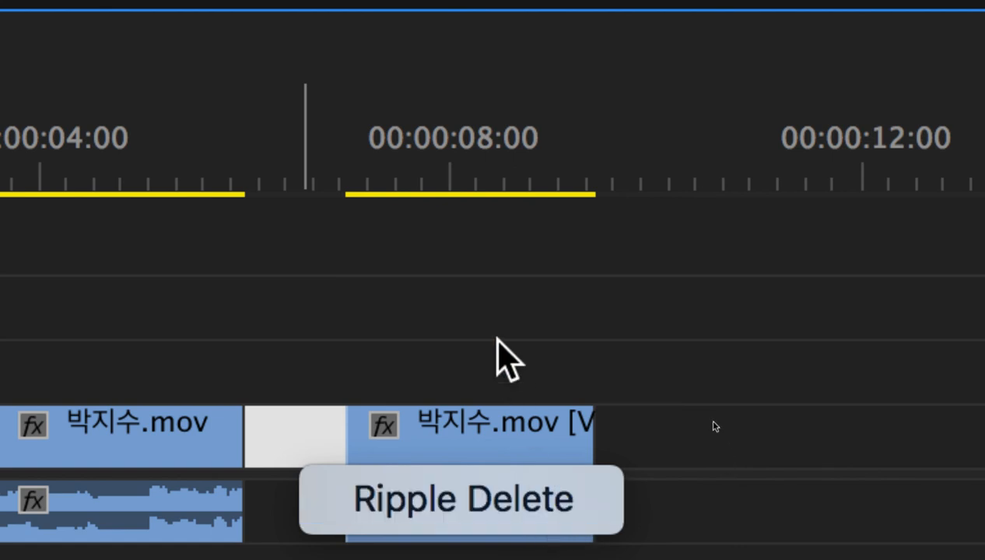
left_click(326, 495)
left_click(302, 537)
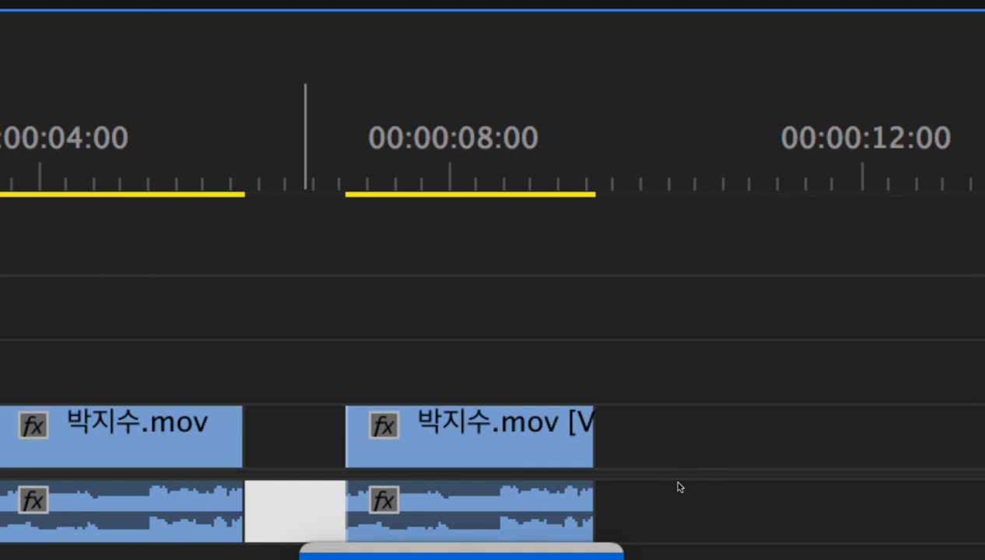
left_click(358, 554)
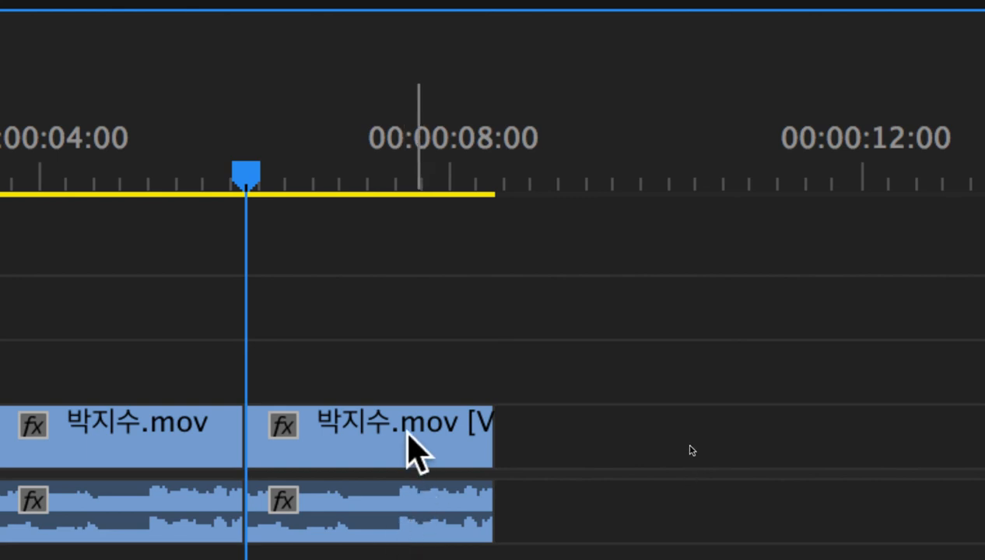
Step: Move the third clip away to start at about 7.4 s, select the V1 gap, and snap the clip back against the second clip
left_click_drag(411, 442, 555, 444)
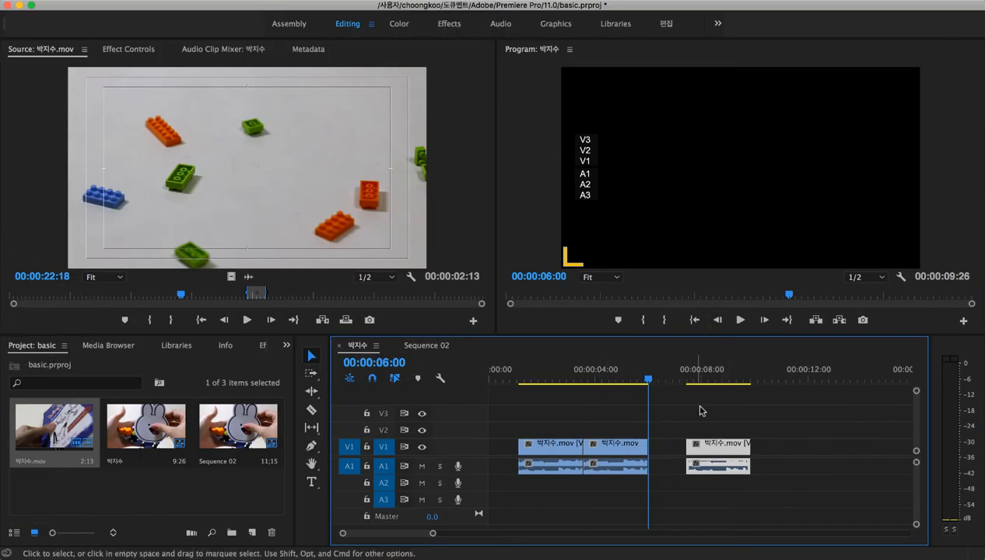
left_click(669, 450)
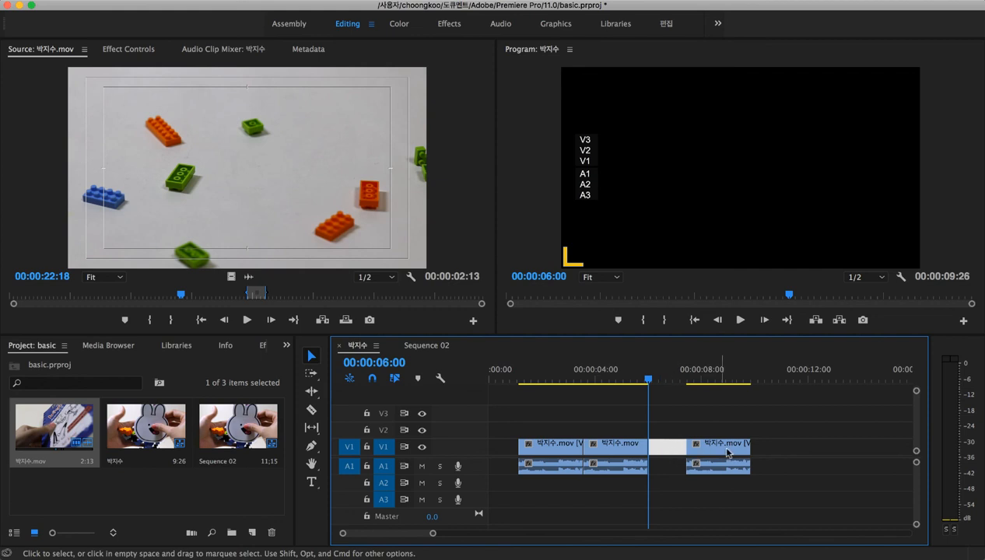
left_click_drag(730, 454, 692, 456)
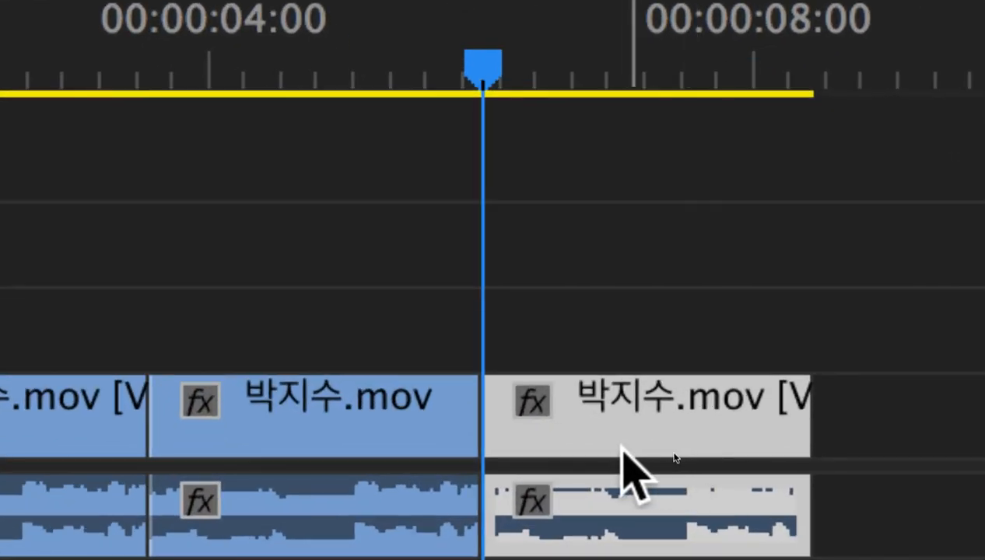
left_click_drag(611, 447, 634, 442)
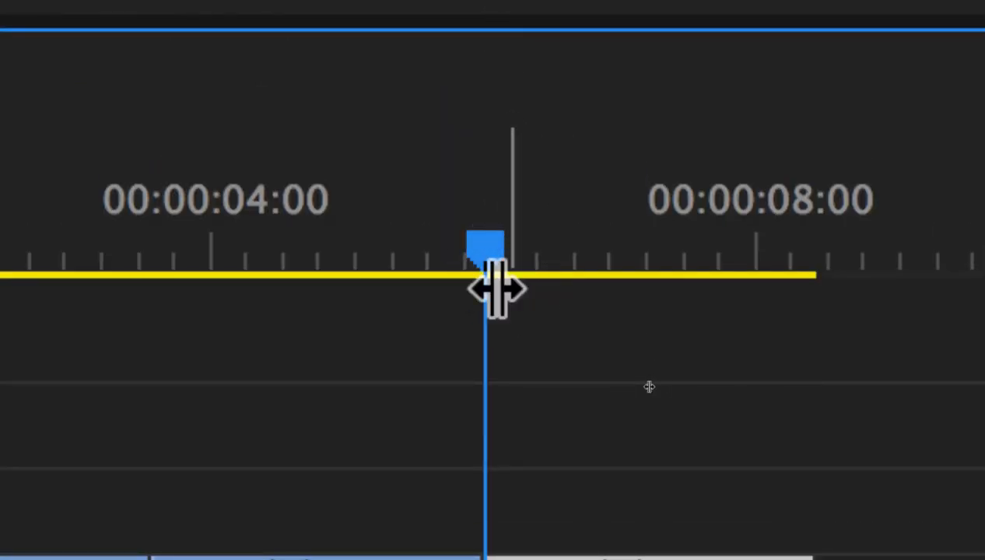
Step: Scrub the timeline playhead across the joined clips through 00:00:06:13, 00:00:02:29 and 00:00:06:01, stopping at 00:00:01:14
left_click_drag(483, 211, 551, 249)
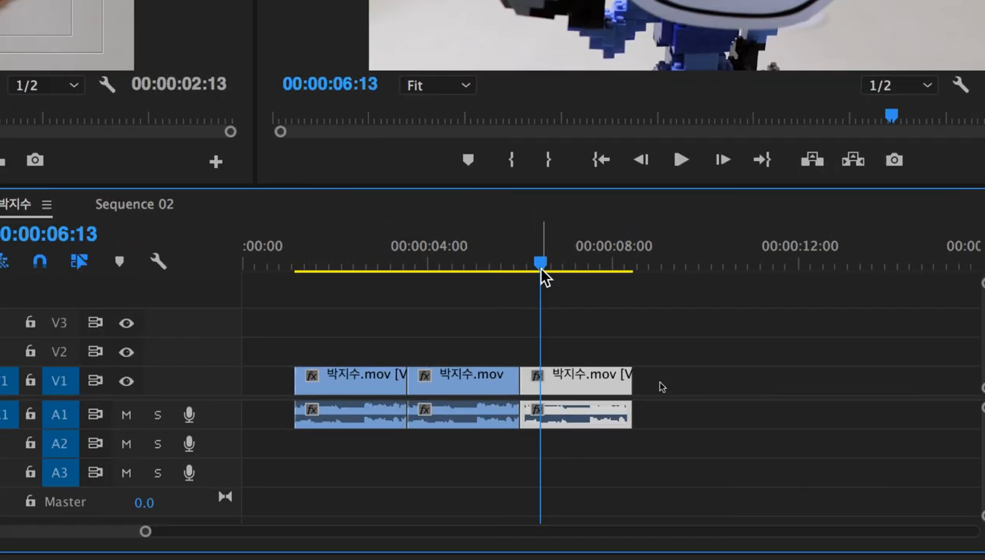
left_click_drag(539, 264, 379, 327)
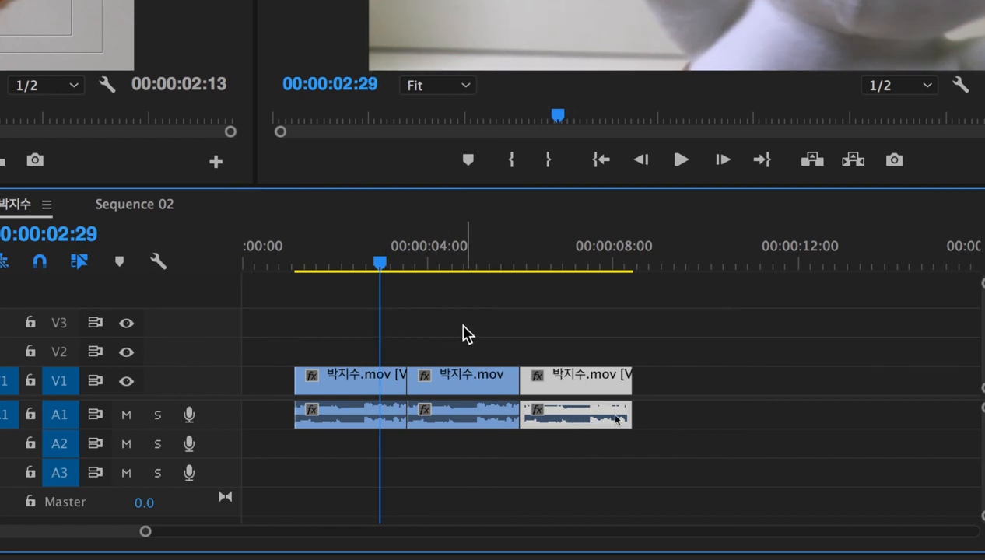
left_click(523, 264)
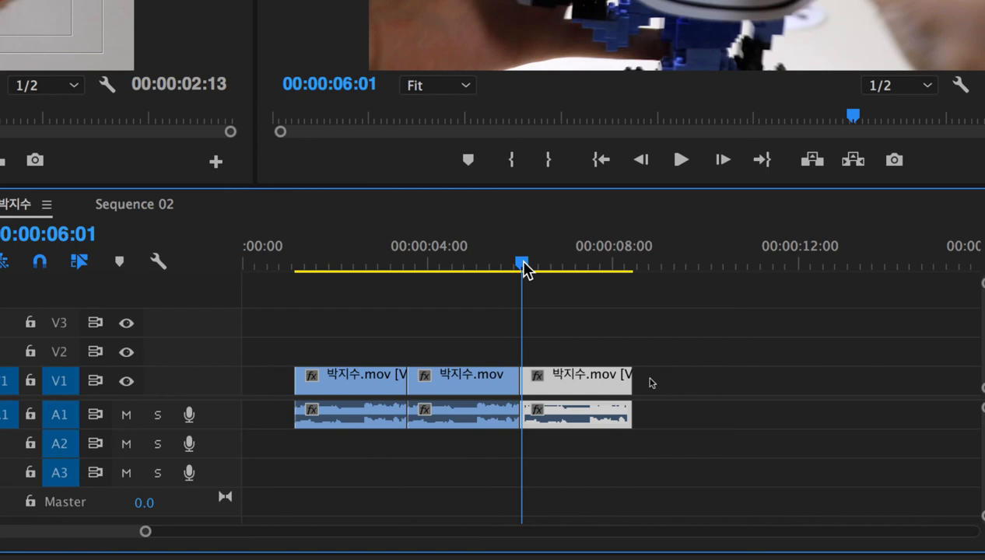
left_click_drag(523, 267, 311, 270)
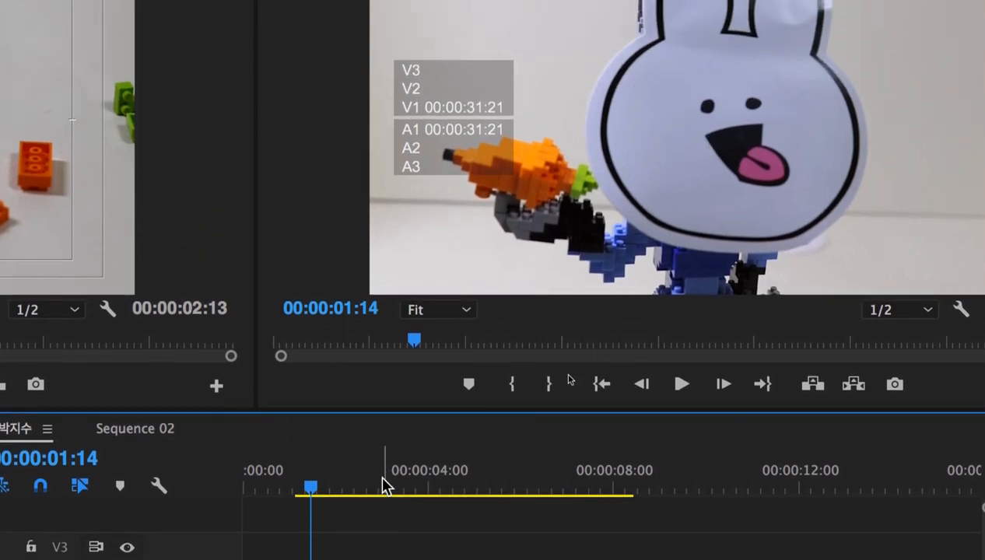
Step: Preview the second and third clips up to 00:00:07:00 and step the playhead back one frame to 00:00:06:29
left_click(427, 490)
left_click(473, 487)
left_click(500, 488)
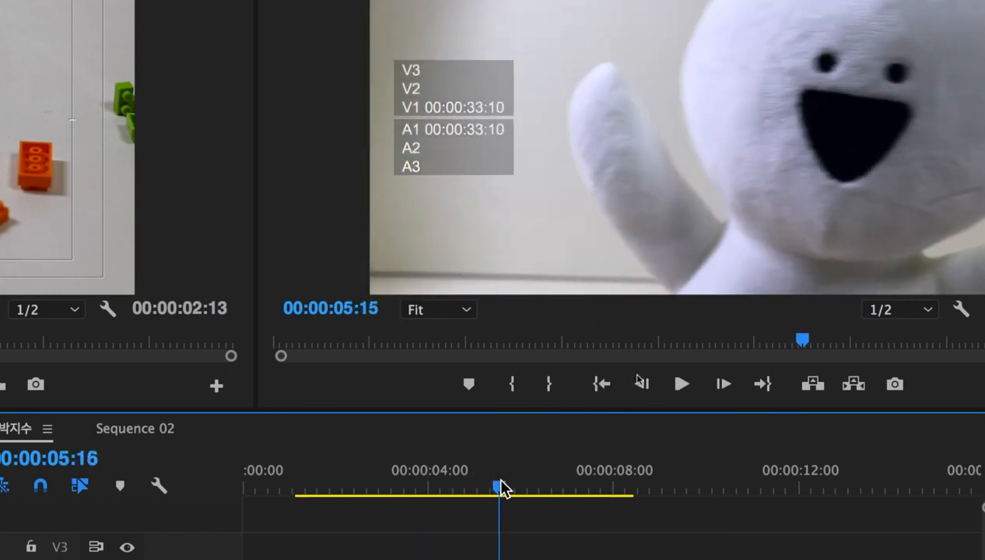
left_click_drag(500, 489, 564, 491)
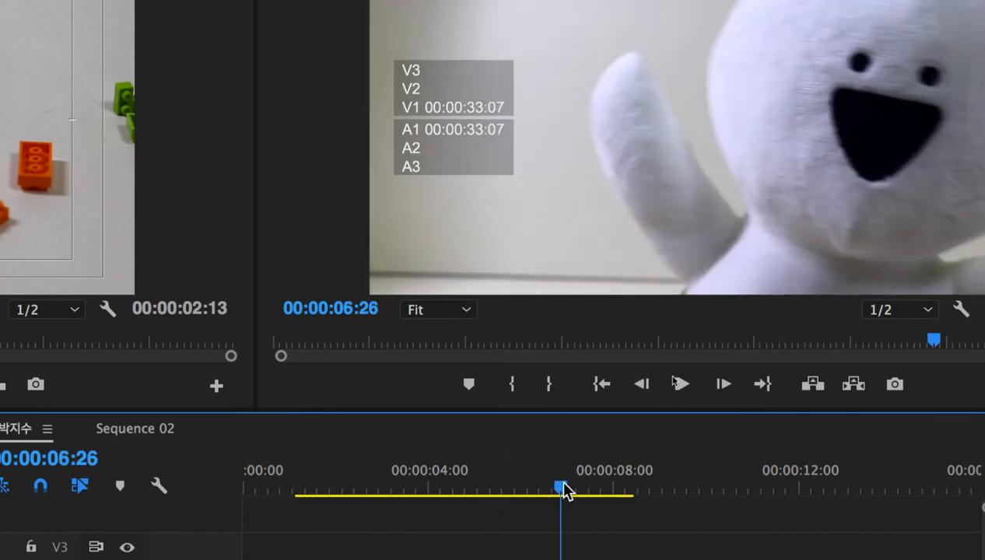
left_click(440, 480)
left_click(567, 489)
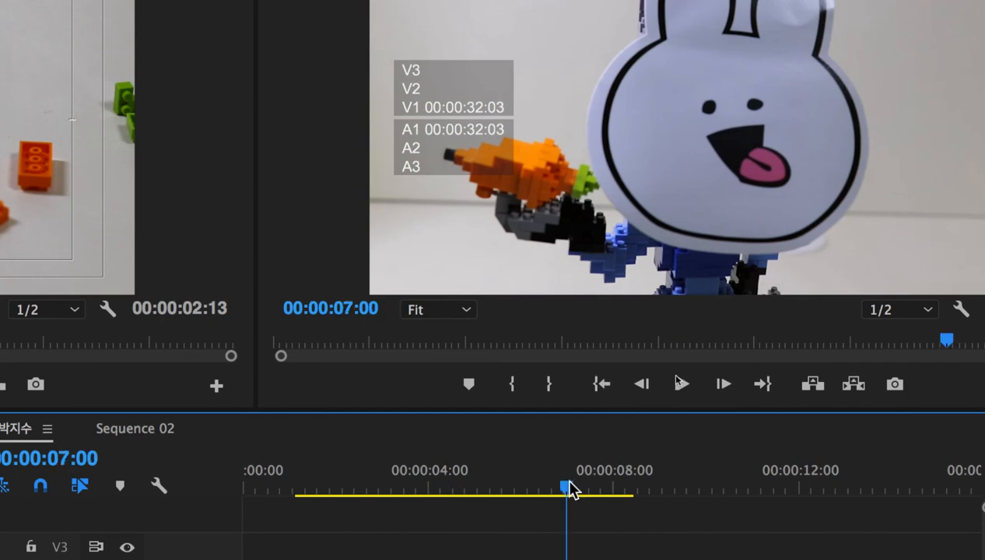
key("Left")
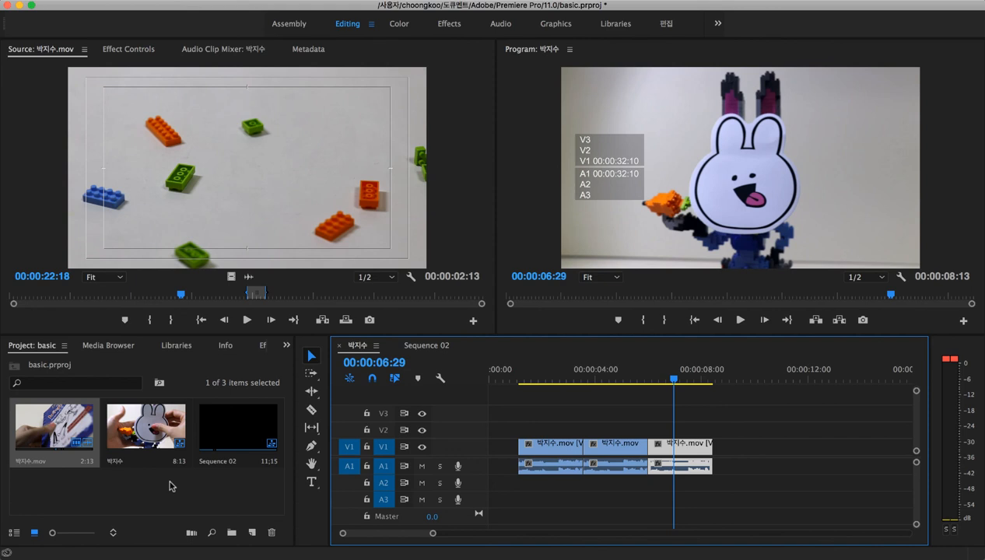
Step: Review the sequence settings of Sequence 02 and close them without changes
left_click(232, 465)
right_click(231, 465)
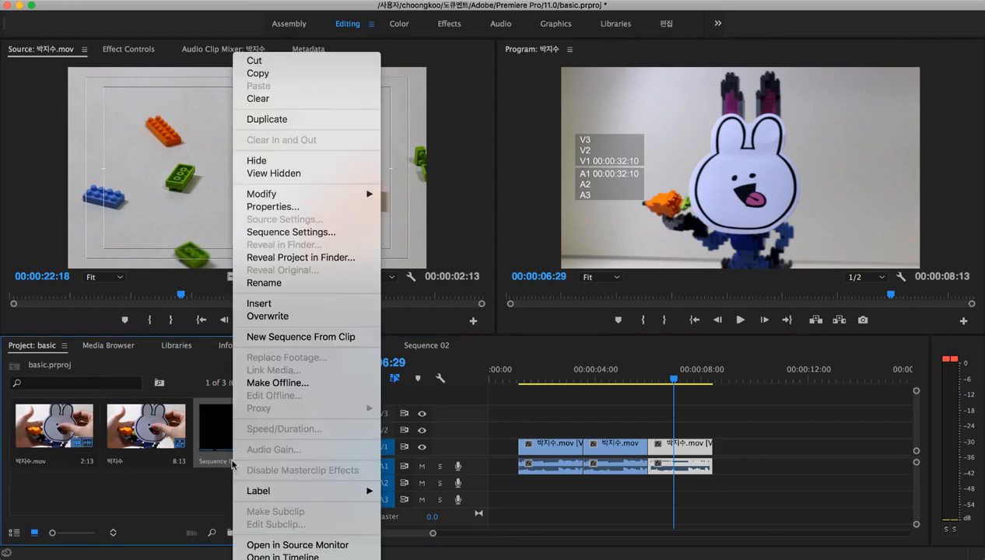
left_click(307, 233)
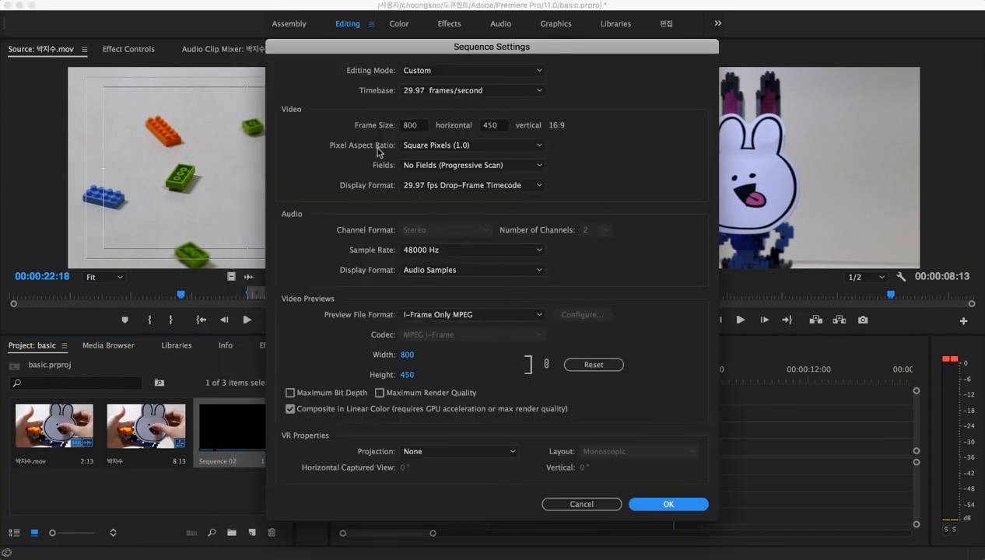
left_click(605, 506)
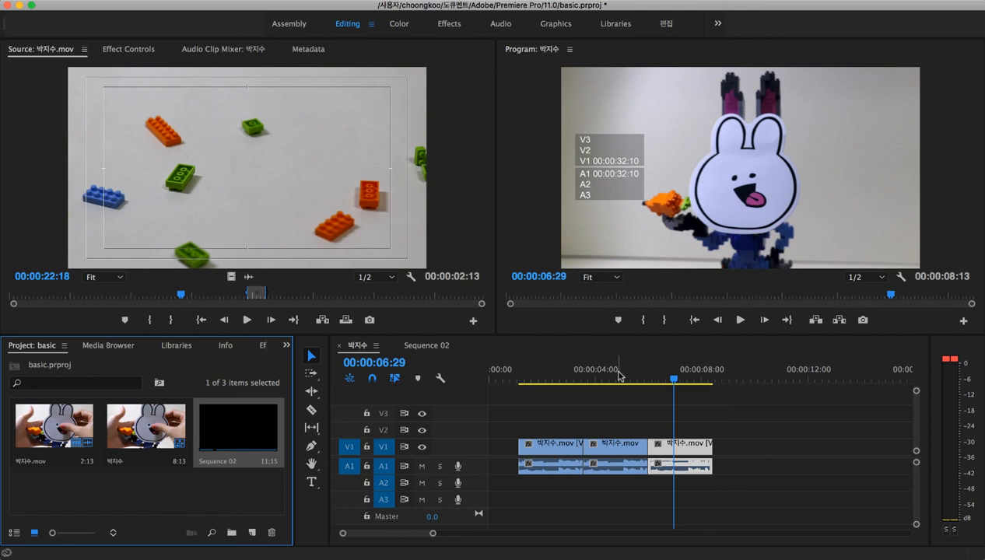
left_click(152, 445)
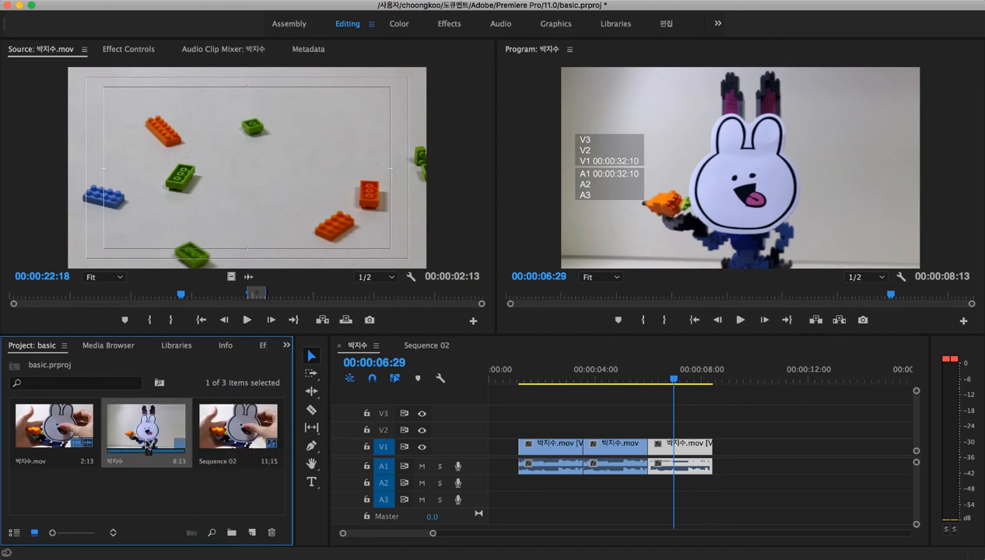
left_click(141, 491)
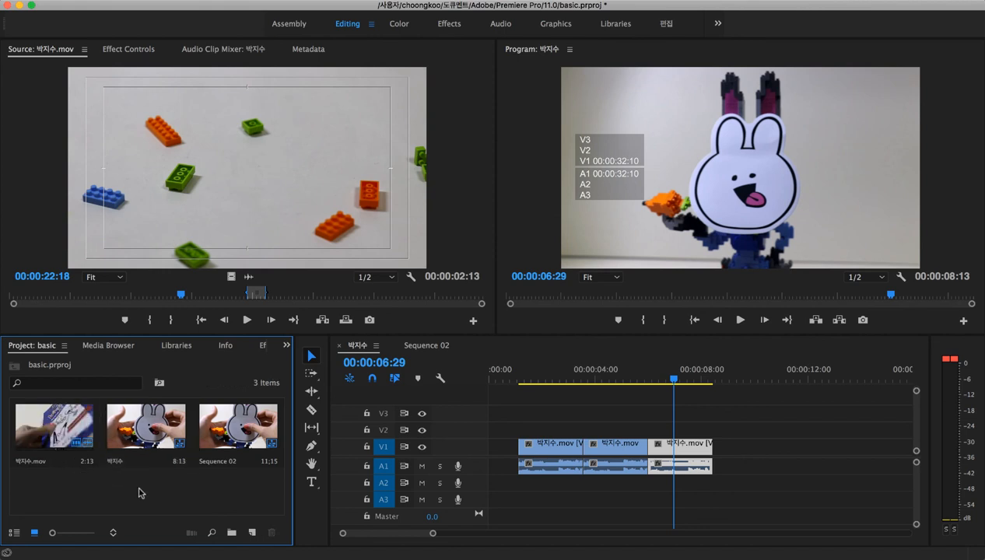
left_click(44, 434)
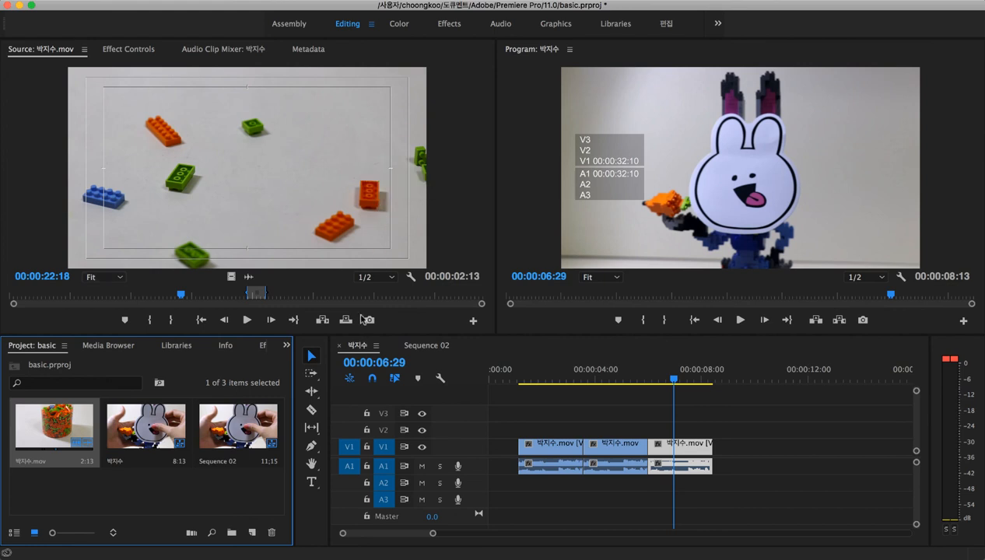
left_click(111, 491)
right_click(110, 492)
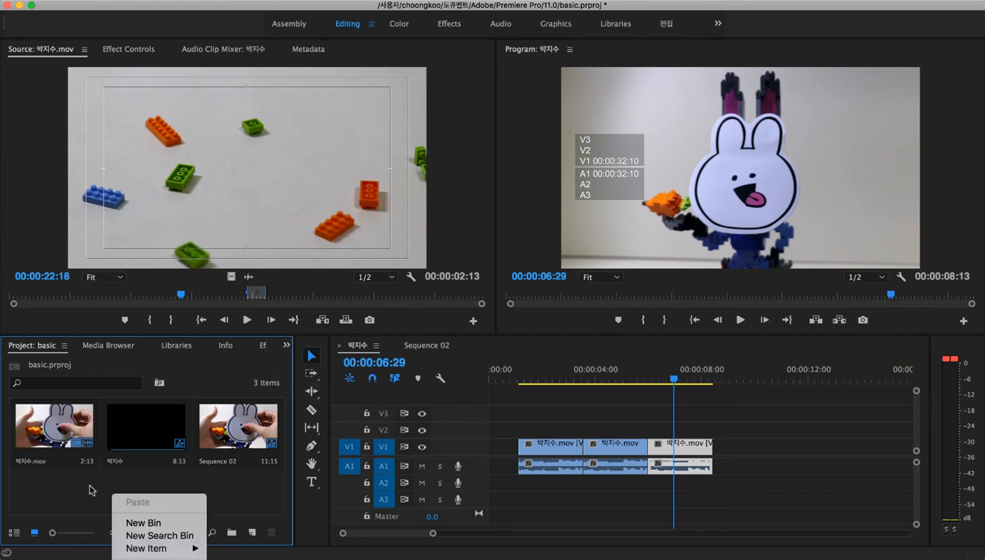
left_click(92, 486)
right_click(48, 421)
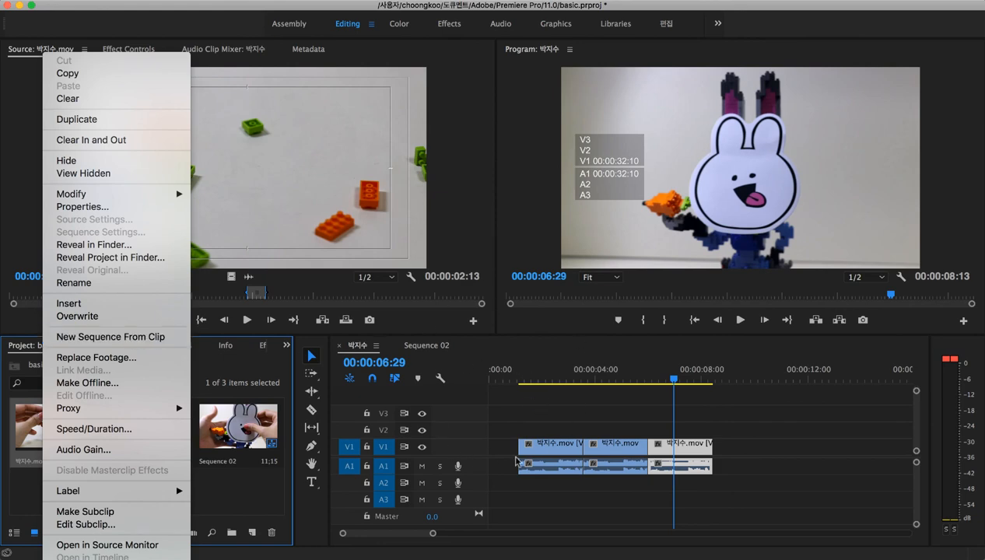
left_click(228, 487)
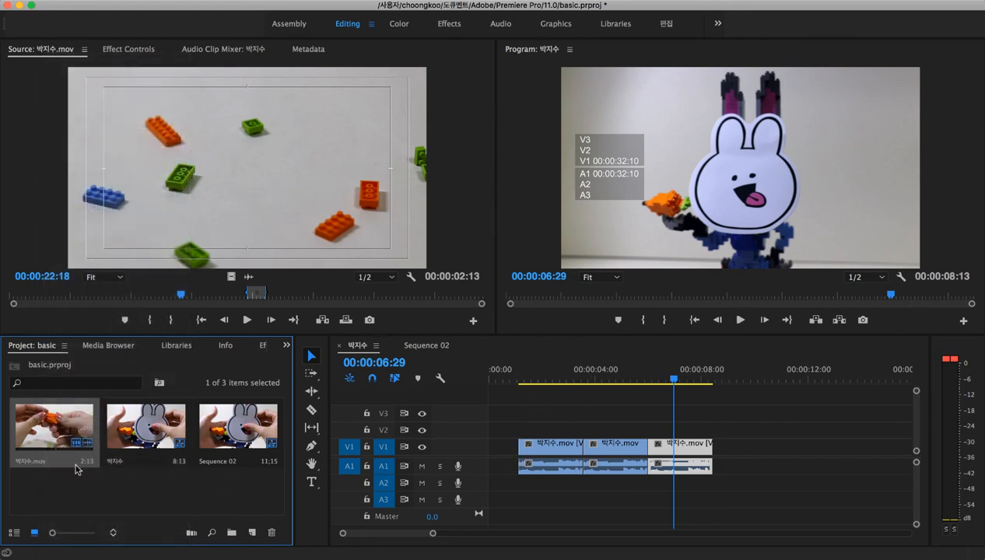